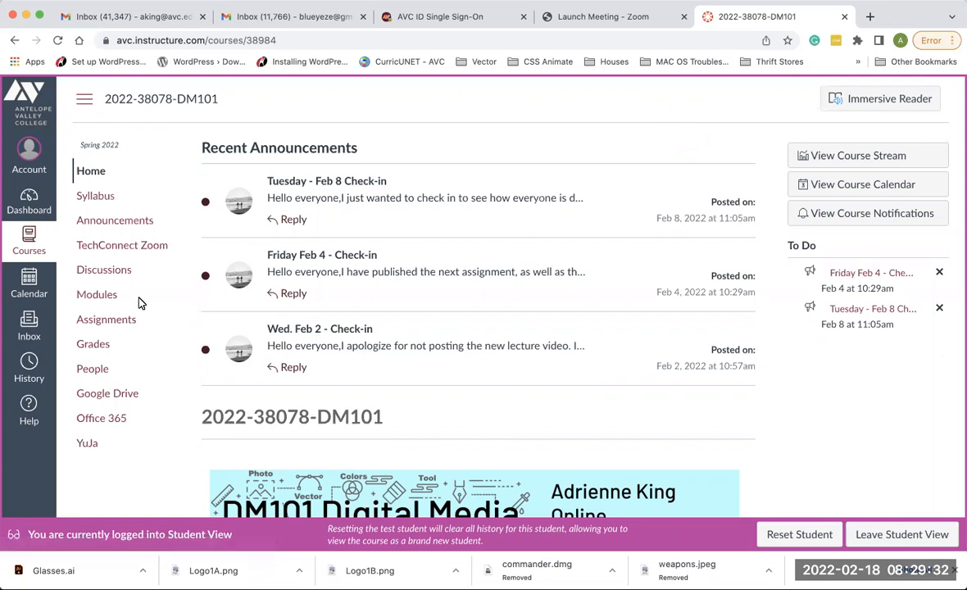
Open the Logo Design - Lenscrafters assignment in the Week 5 module of the DM101 course.
click(98, 299)
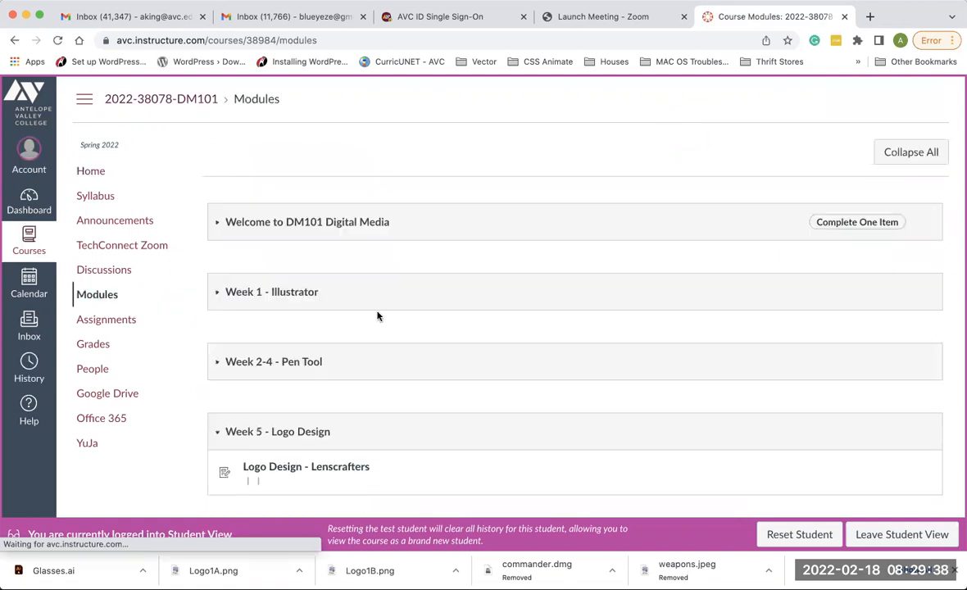
scroll(344, 394, down, 2)
scroll(295, 368, up, 2)
scroll(289, 362, down, 2)
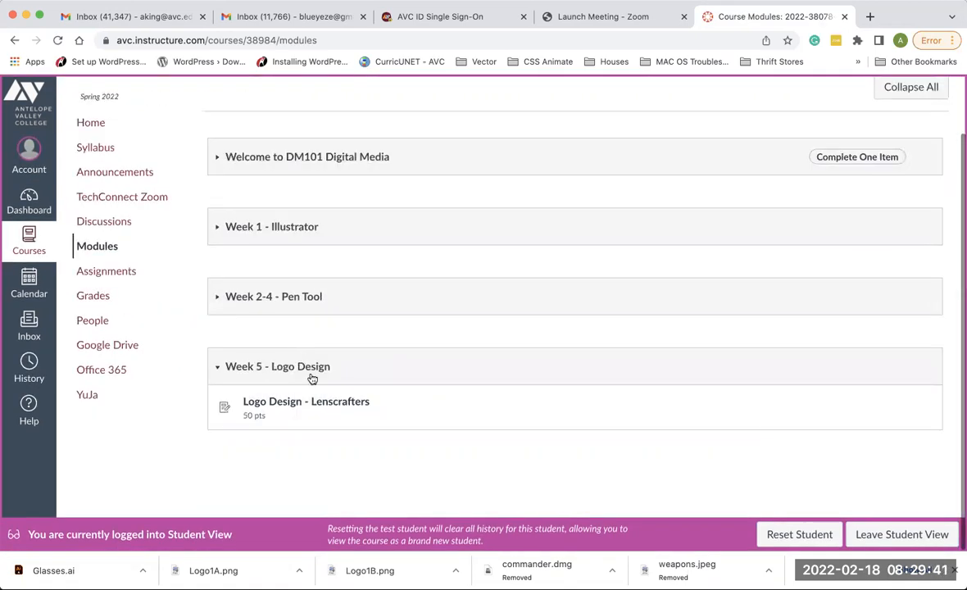
click(343, 408)
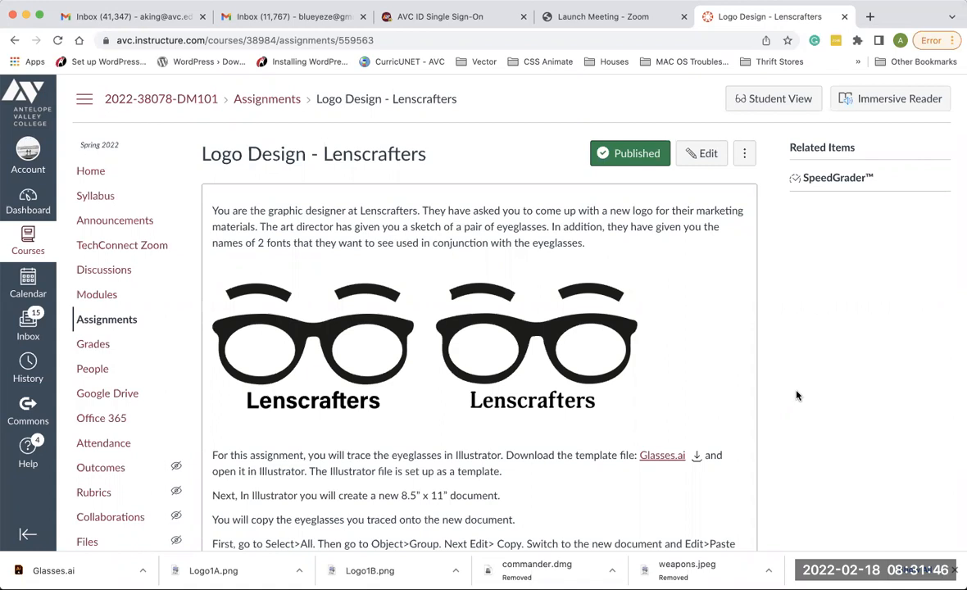
Review the Lenscrafters assignment brief, its two sample logos and the template instructions.
scroll(796, 396, down, 1)
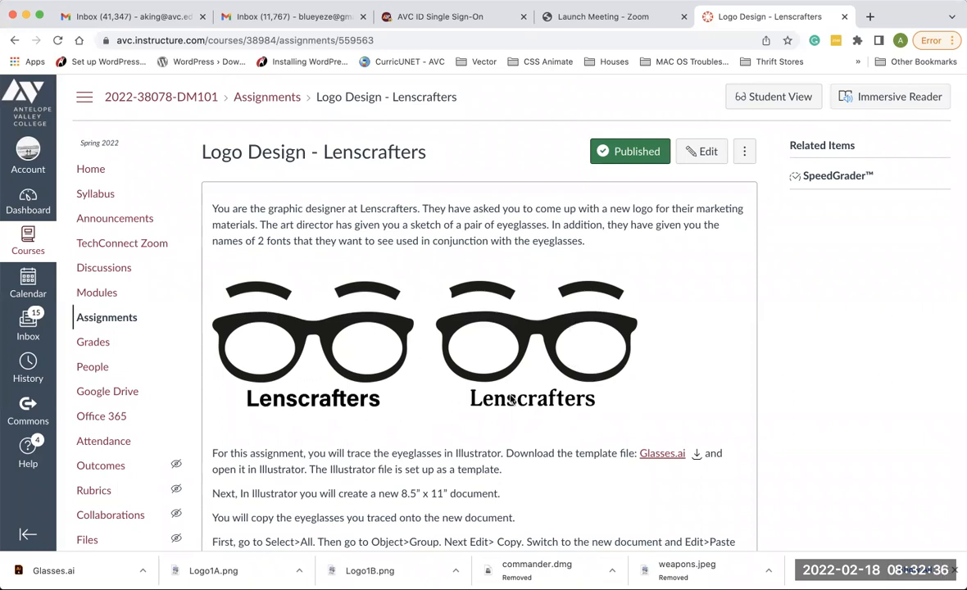
scroll(510, 399, down, 2)
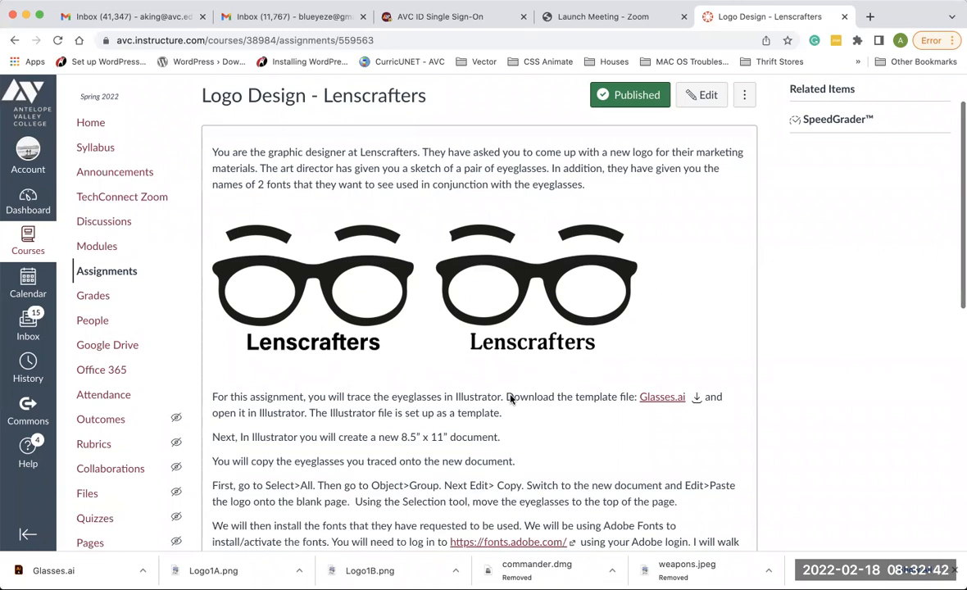
scroll(578, 412, up, 1)
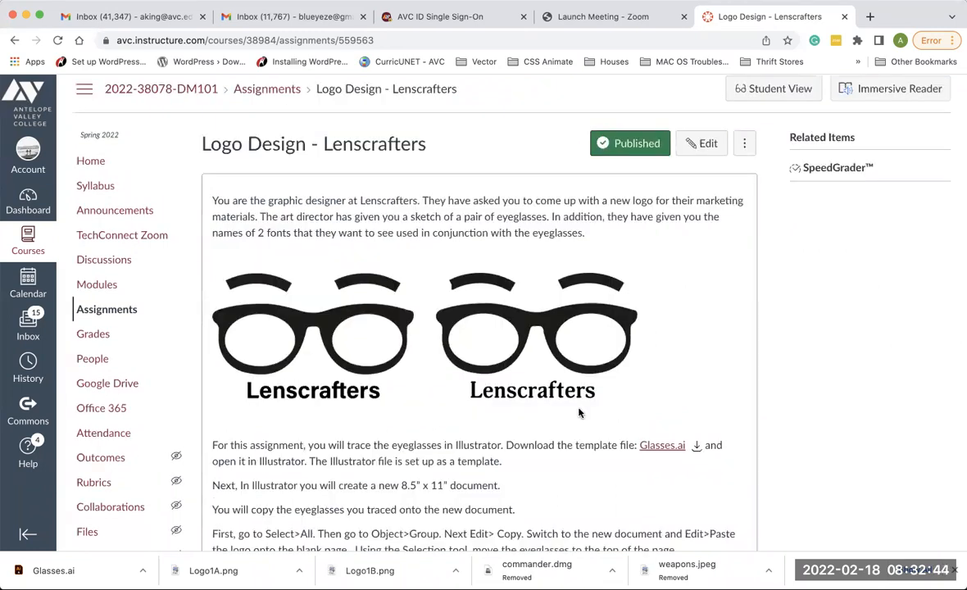
scroll(579, 412, up, 1)
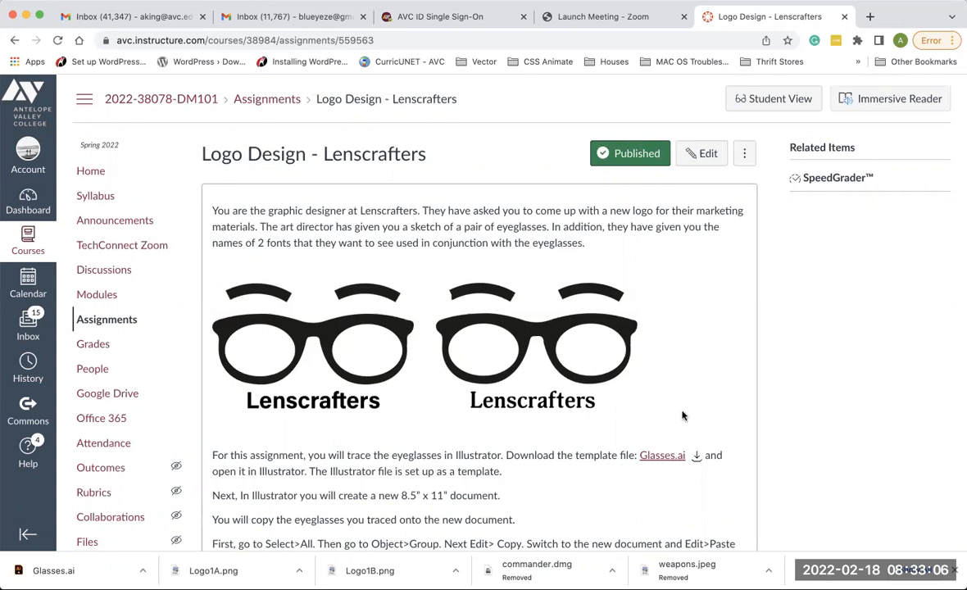
scroll(682, 415, down, 1)
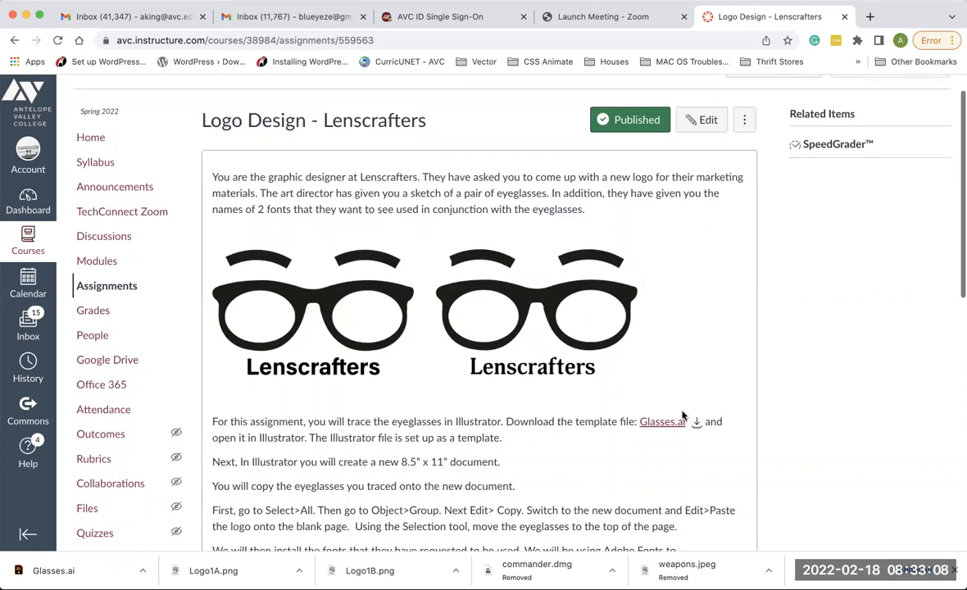
scroll(682, 416, down, 1)
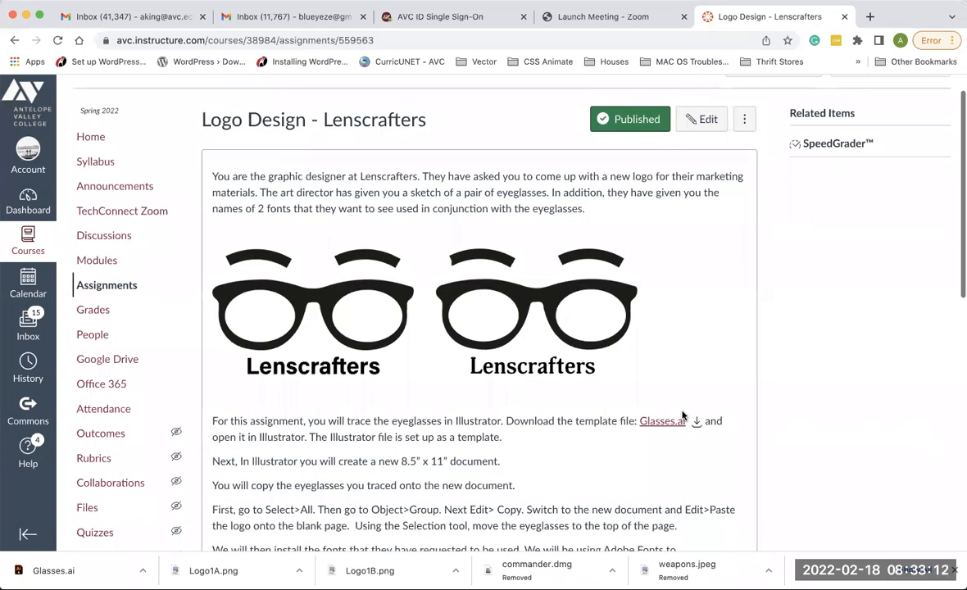
scroll(688, 414, up, 1)
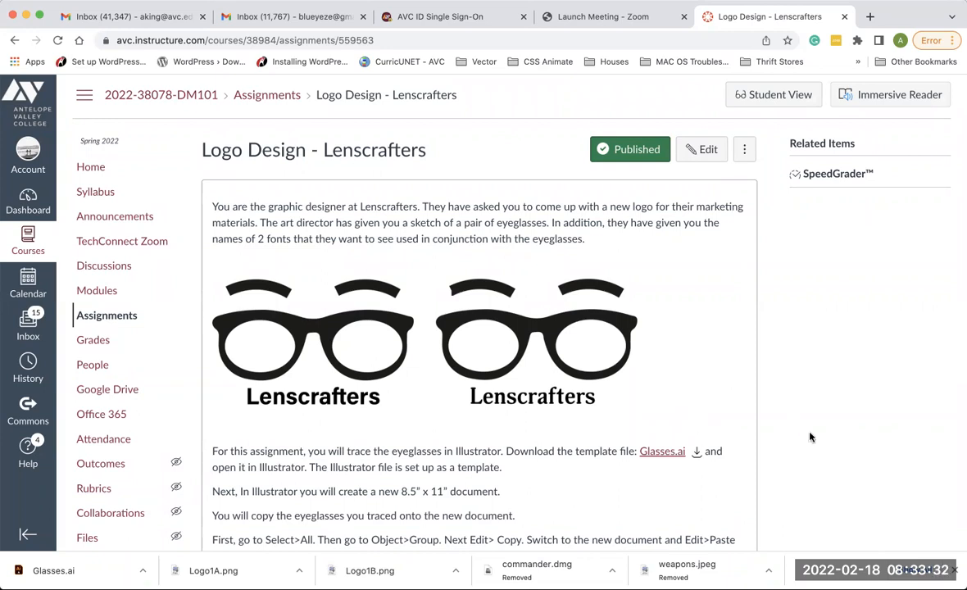
Download the Glasses.ai template file linked in the assignment instructions.
scroll(810, 436, down, 5)
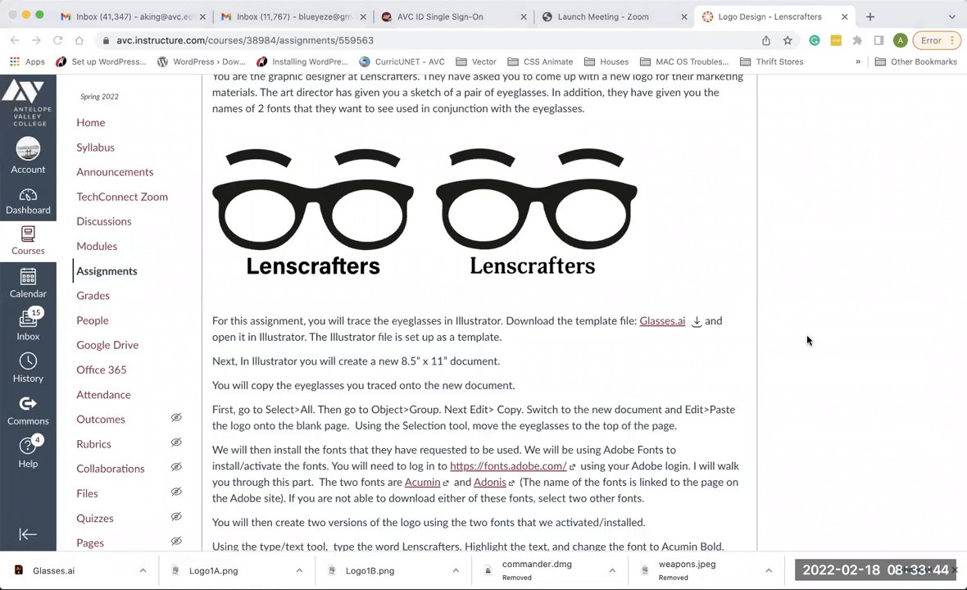
click(849, 295)
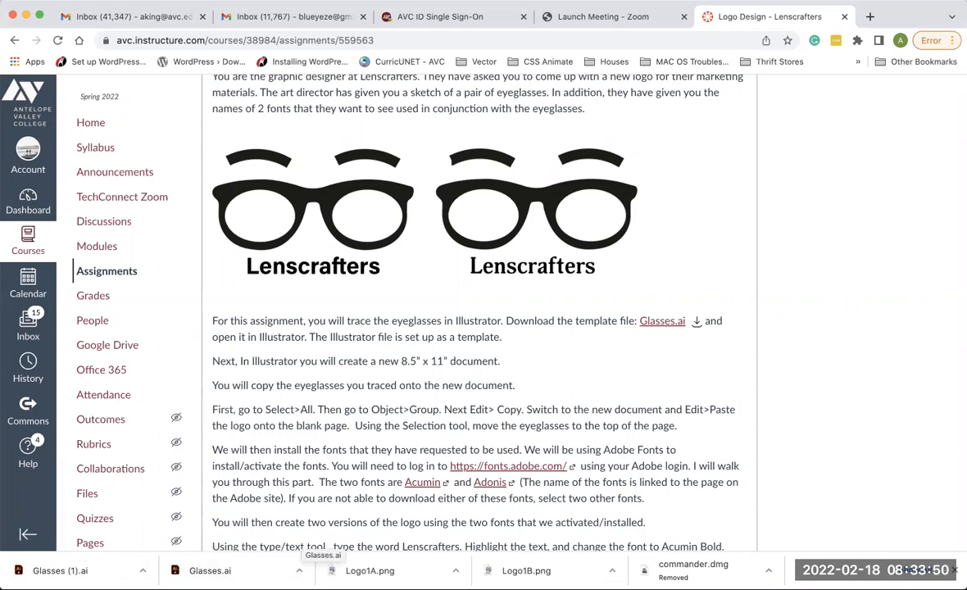
Switch to Adobe Illustrator and open Glasses.ai from the Lenscrafters folder on the Desktop.
key(super+Tab)
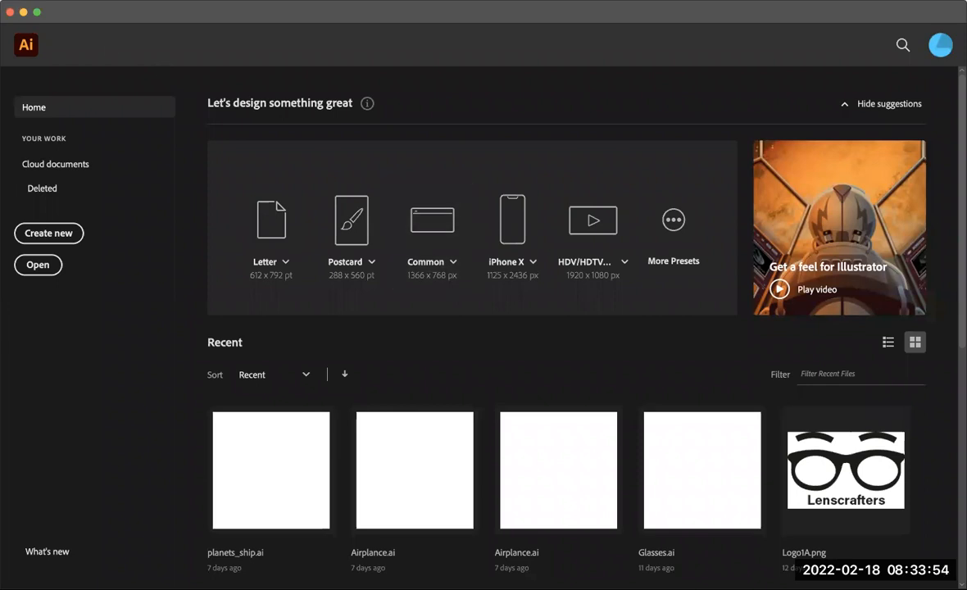
click(101, 2)
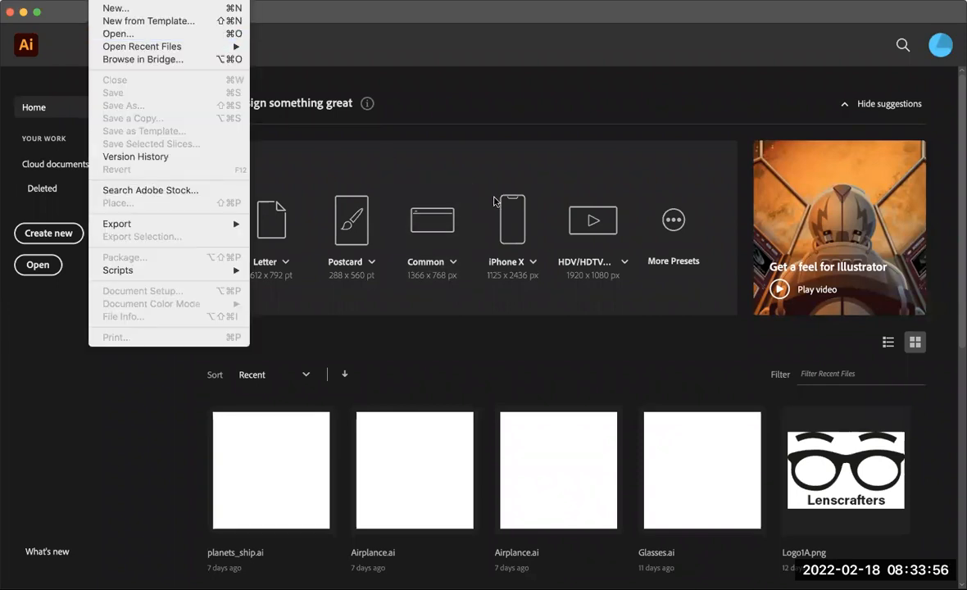
key(super+o)
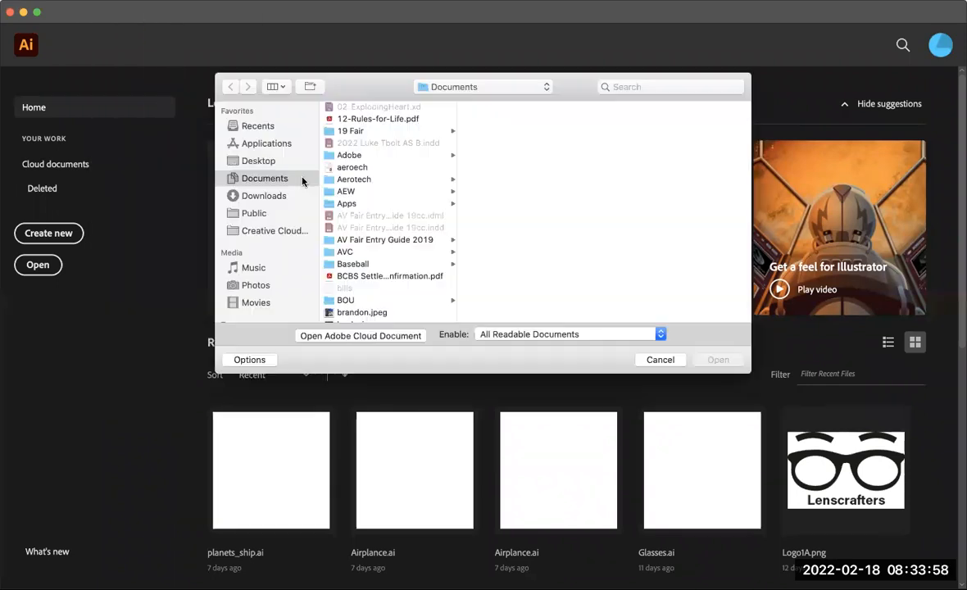
click(246, 160)
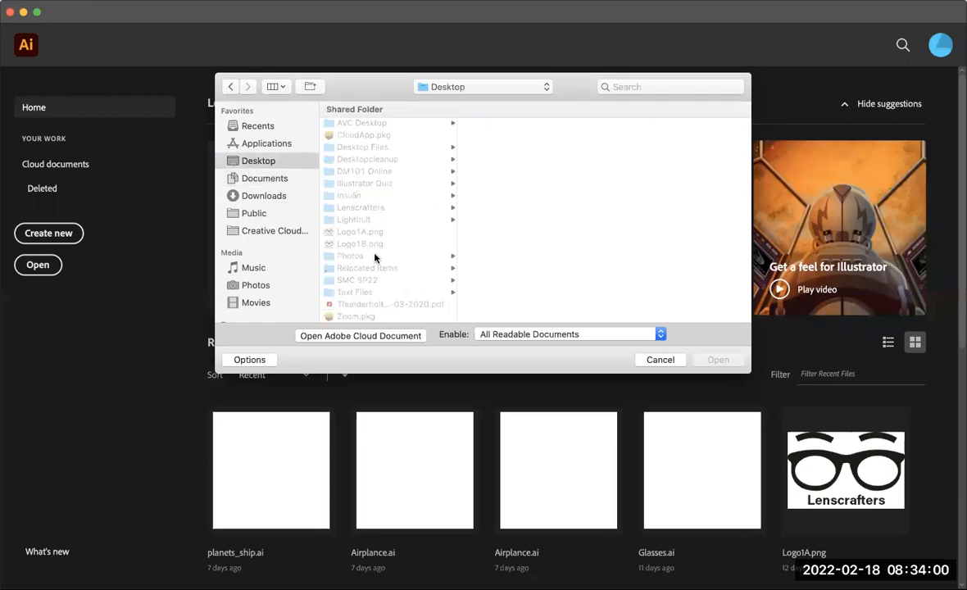
click(360, 207)
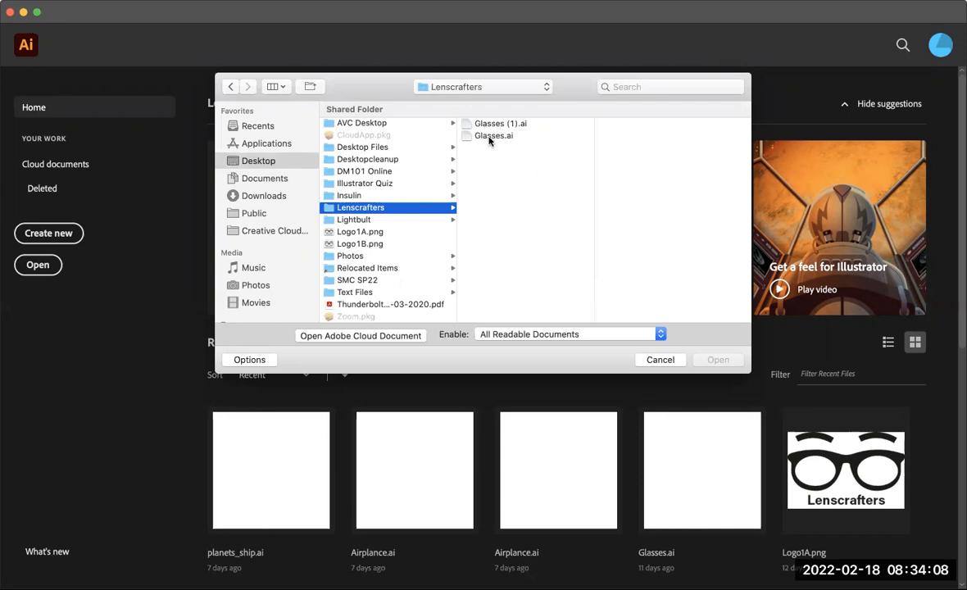
click(491, 137)
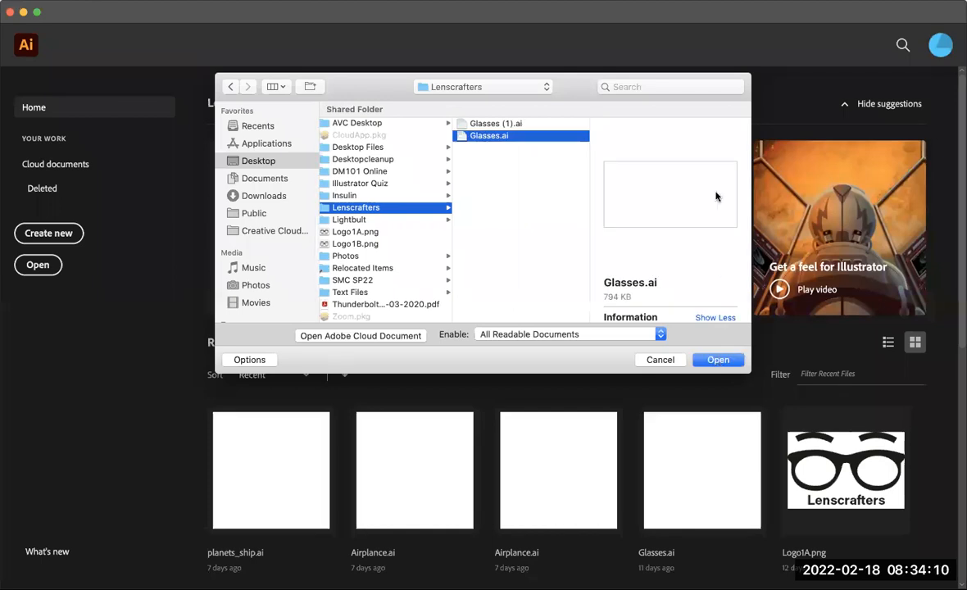
key(Return)
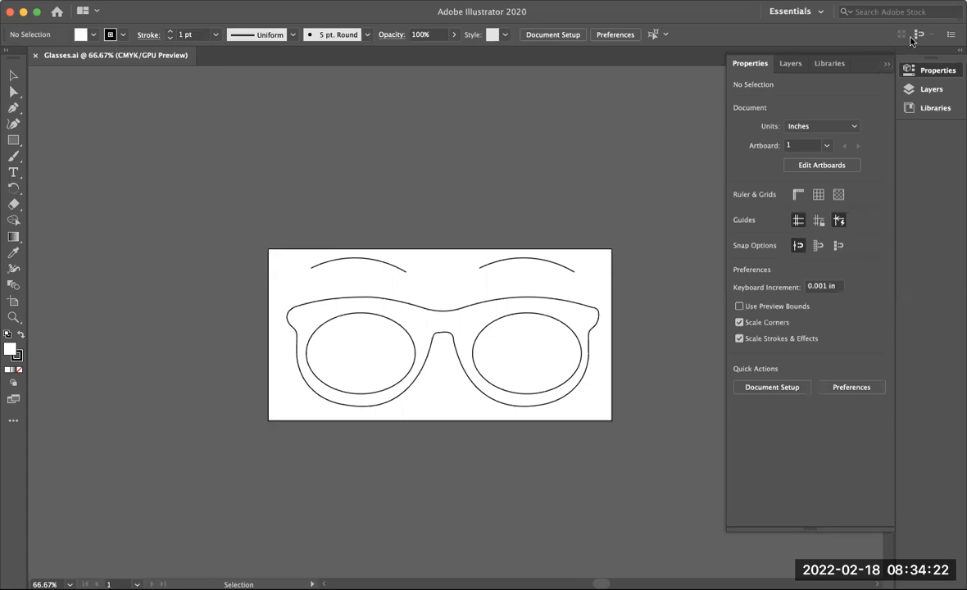
Reset the Essentials workspace and display the document's layers.
click(762, 11)
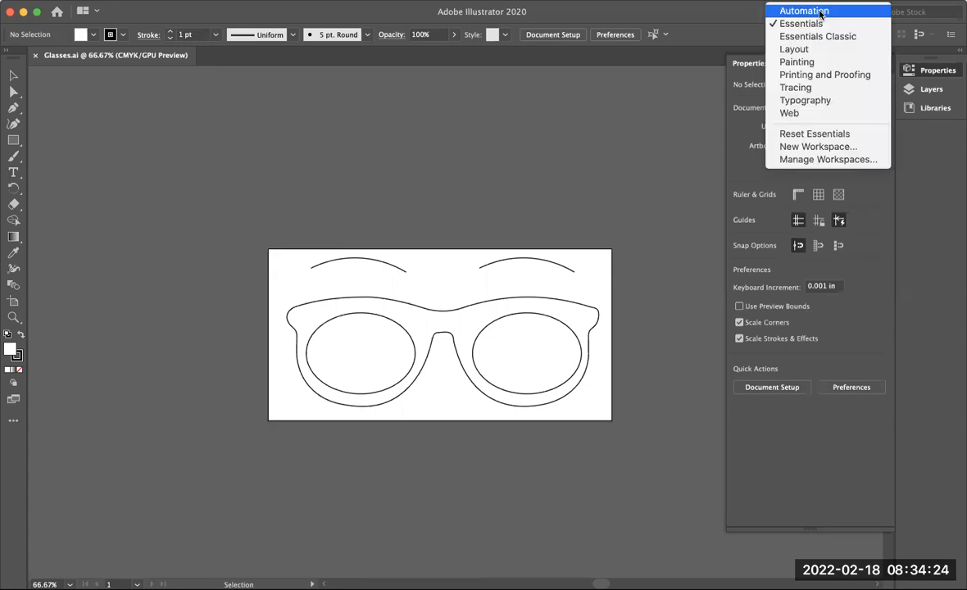
click(819, 134)
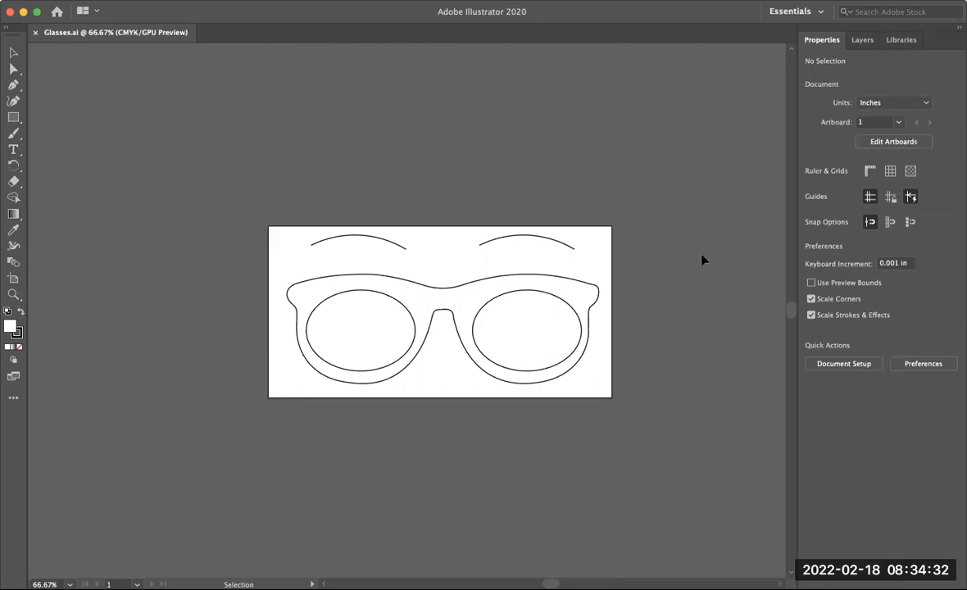
click(862, 41)
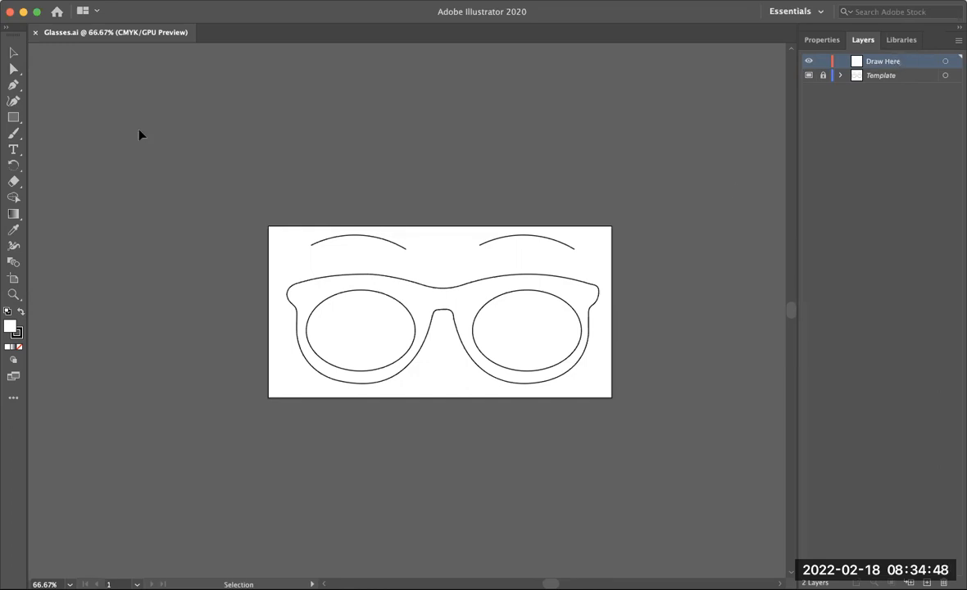
With the Pen tool at 100% zoom, trace the frame from the top of the bridge along the right half's upper edge and around its outer corner.
click(13, 85)
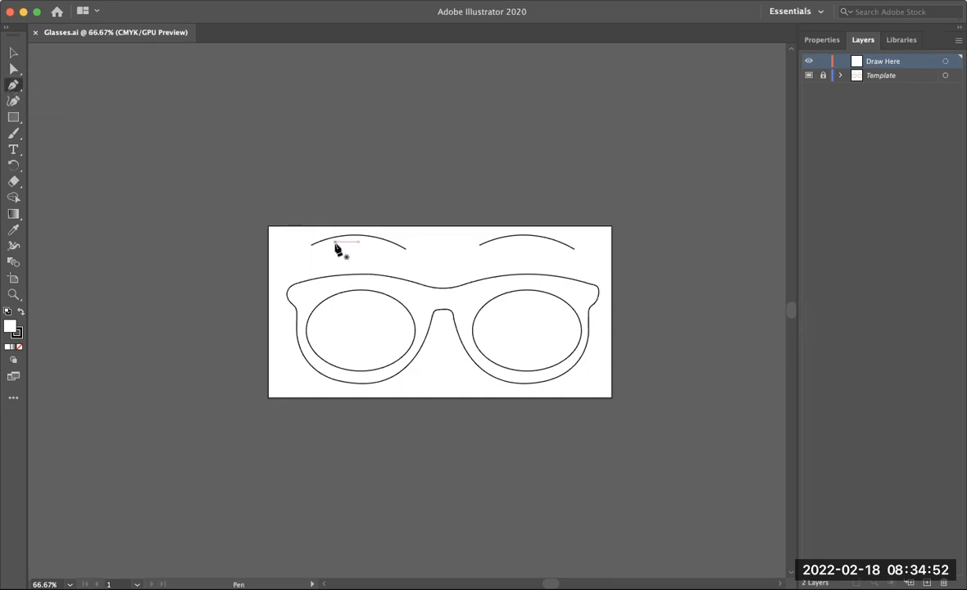
key(super+1)
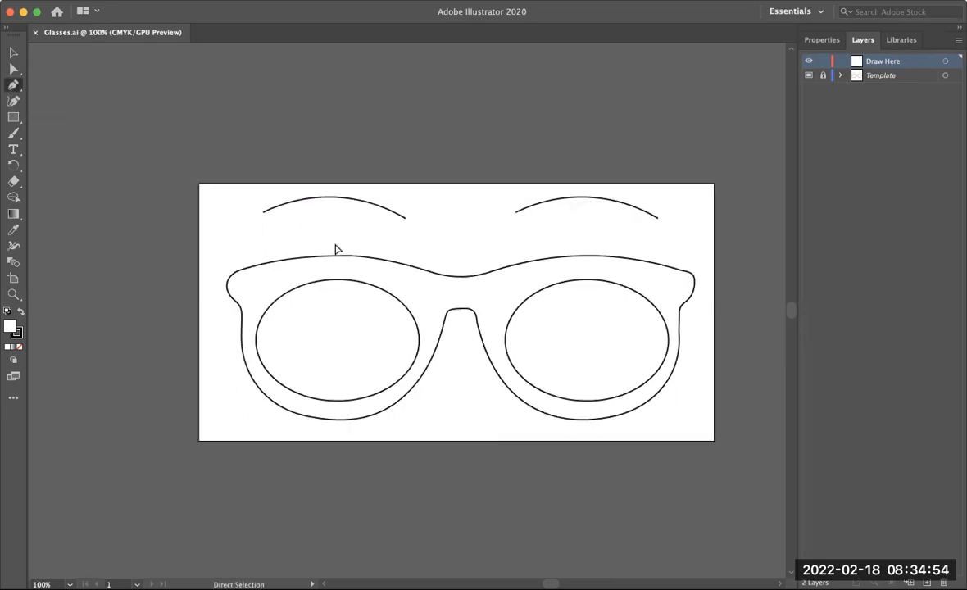
key(super+equal)
key(super+minus)
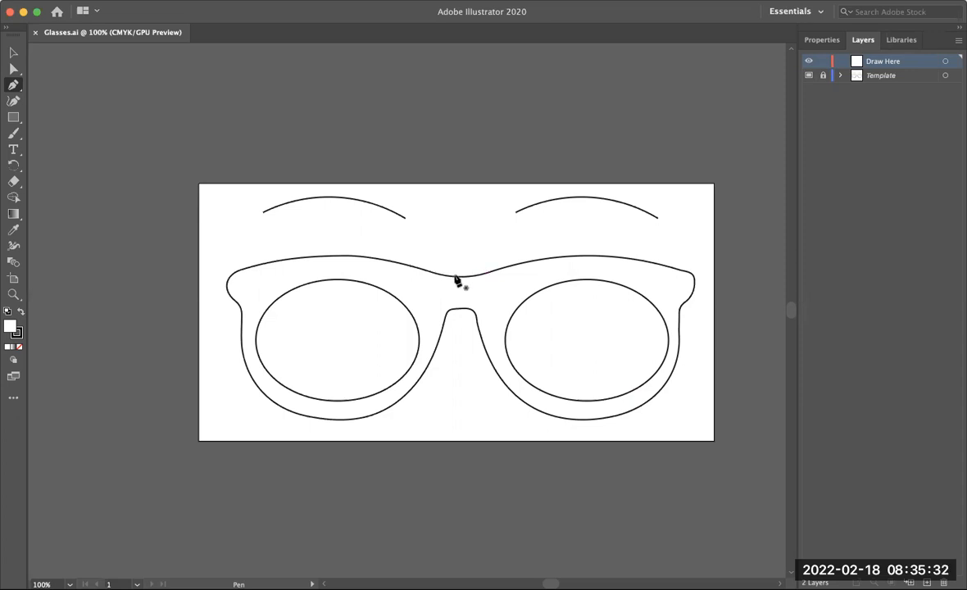
drag(456, 276, 493, 277)
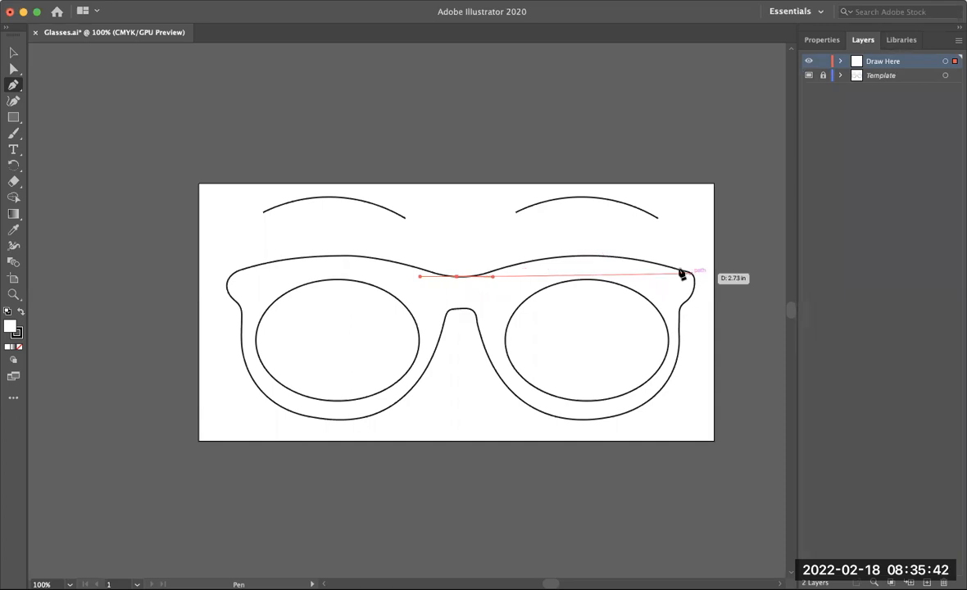
drag(685, 272, 482, 308)
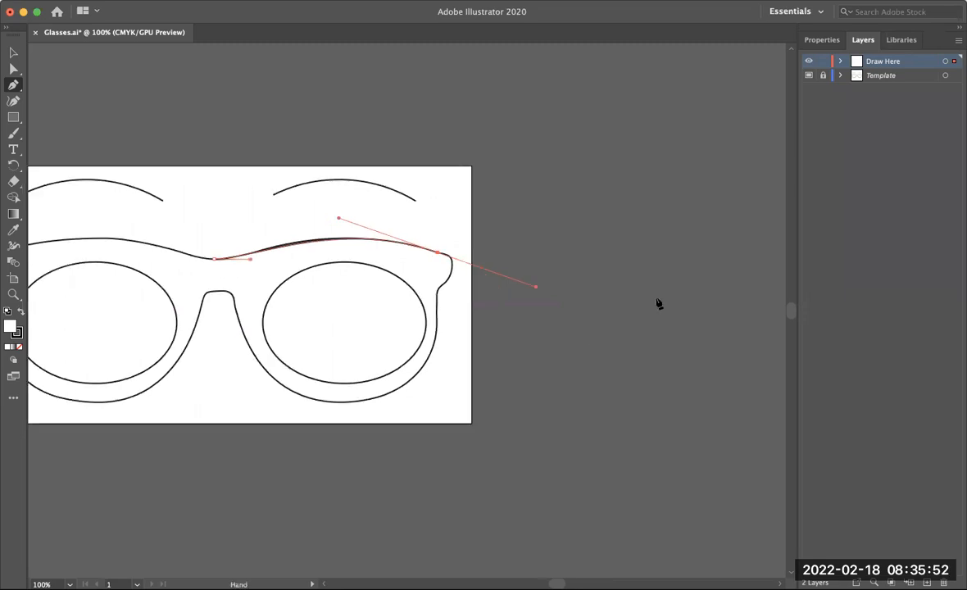
drag(524, 317, 659, 304)
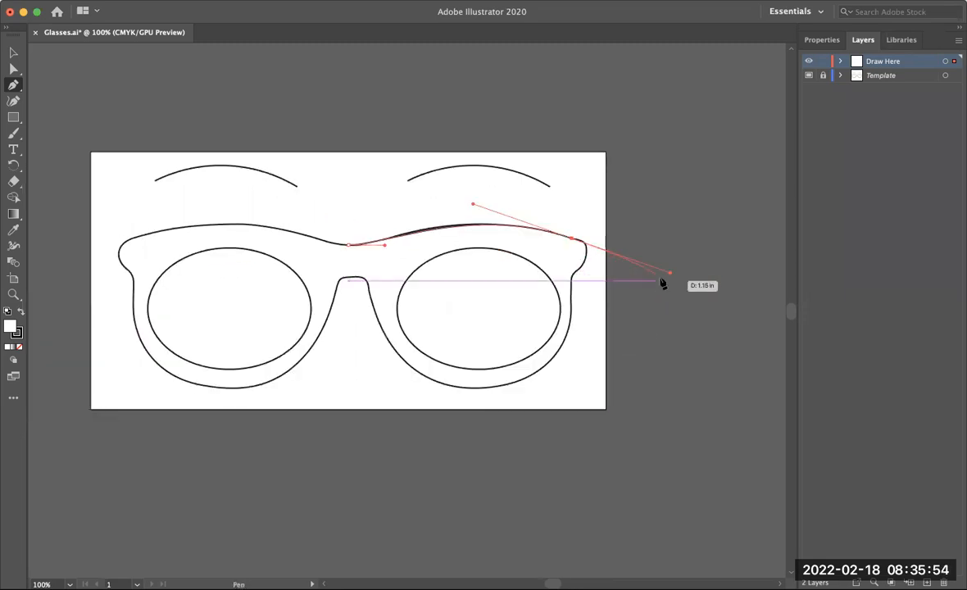
drag(670, 272, 553, 301)
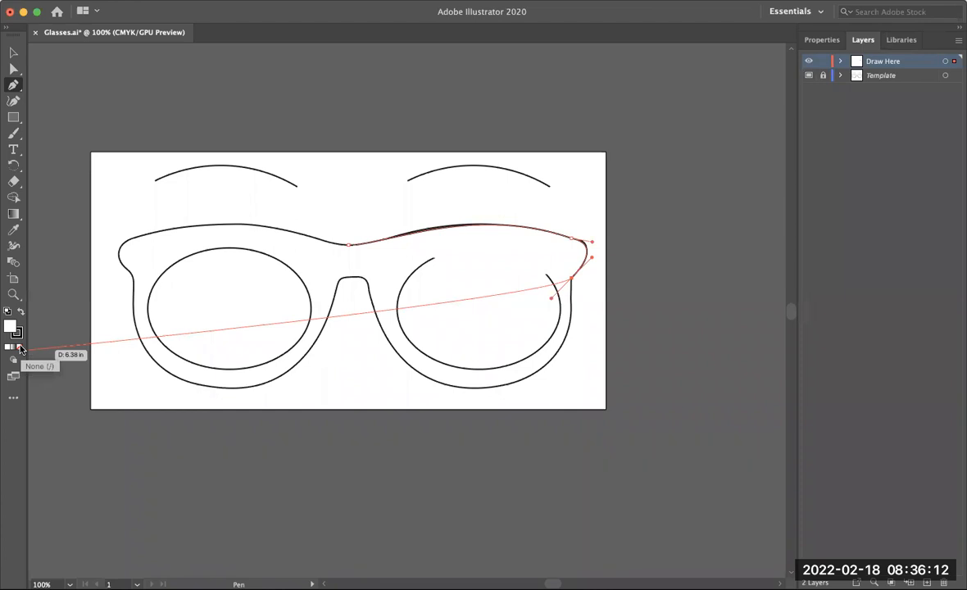
Set the path's fill to none and continue tracing down the right rim, along its underside and over the nose arch.
click(20, 349)
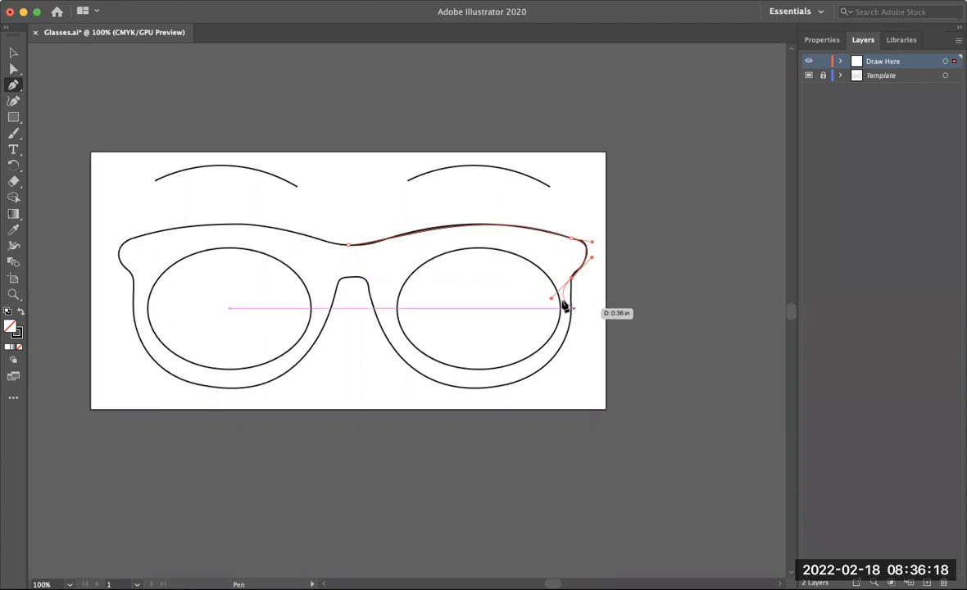
drag(551, 298, 585, 308)
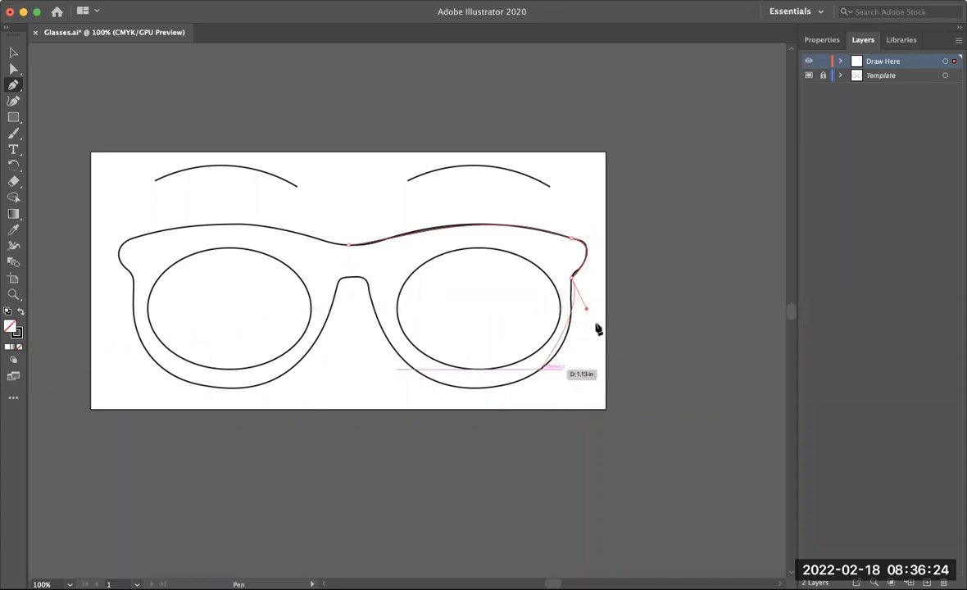
drag(585, 308, 576, 288)
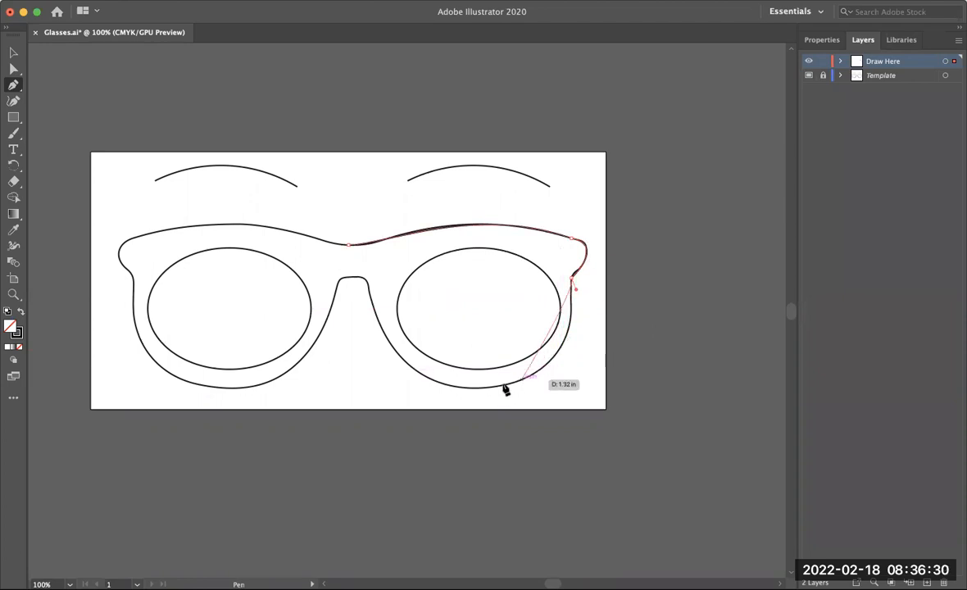
drag(505, 384, 435, 394)
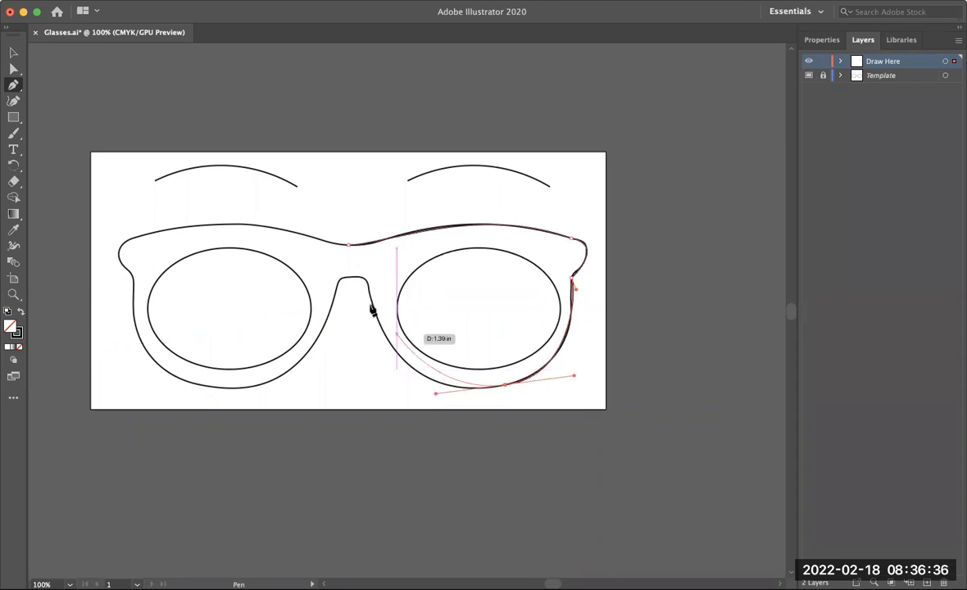
drag(366, 282, 351, 201)
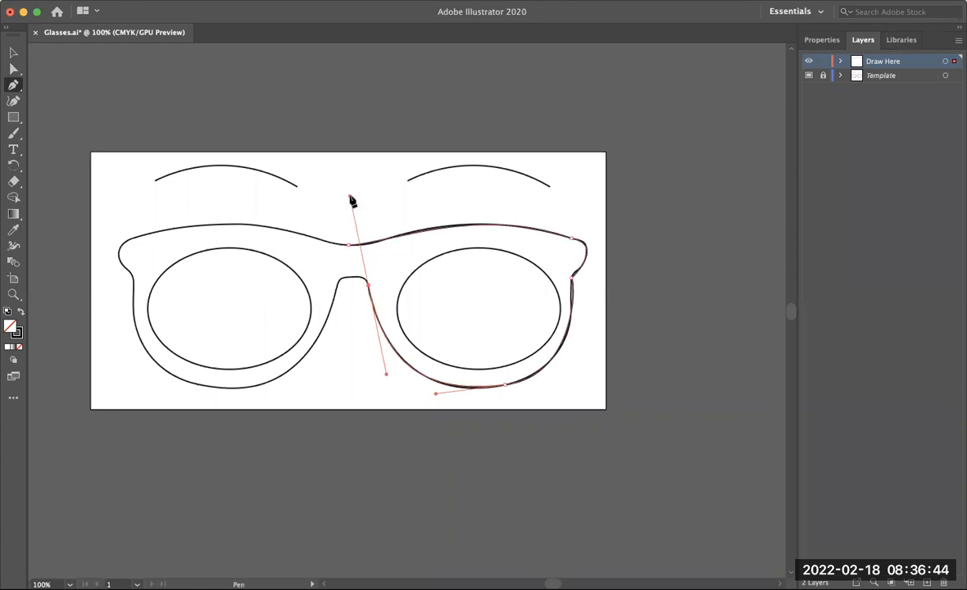
click(369, 286)
drag(338, 284, 324, 312)
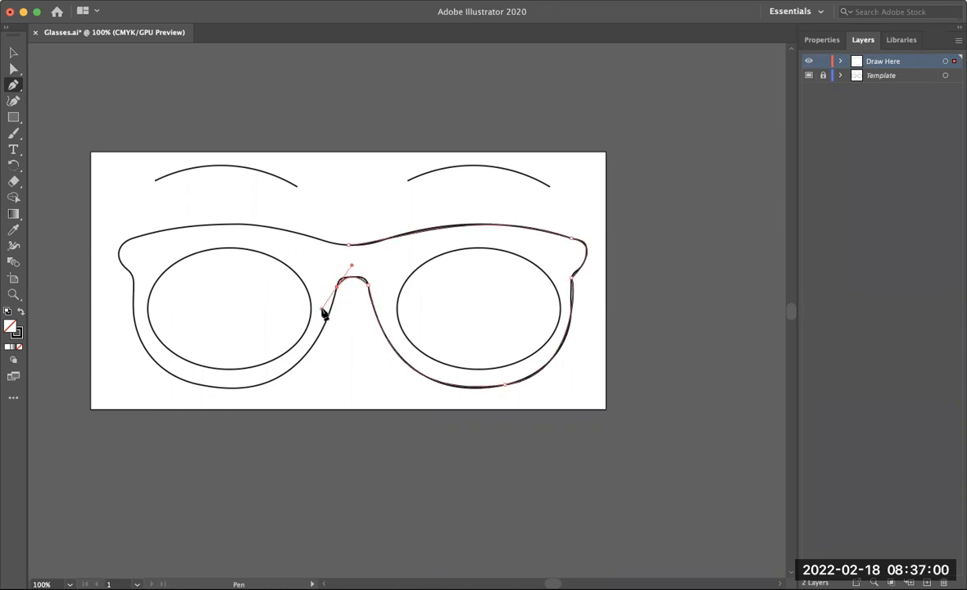
Undo the path's nose-arch points back to the anchor under the right rim.
key(super+z)
key(super+z)
key(super+z)
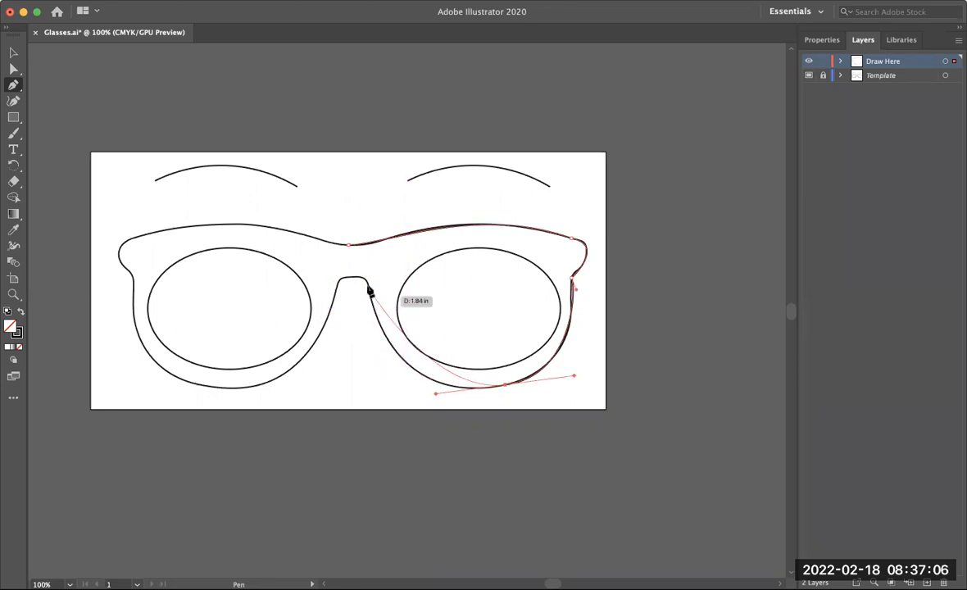
drag(361, 282, 347, 245)
drag(332, 207, 321, 199)
key(super+z)
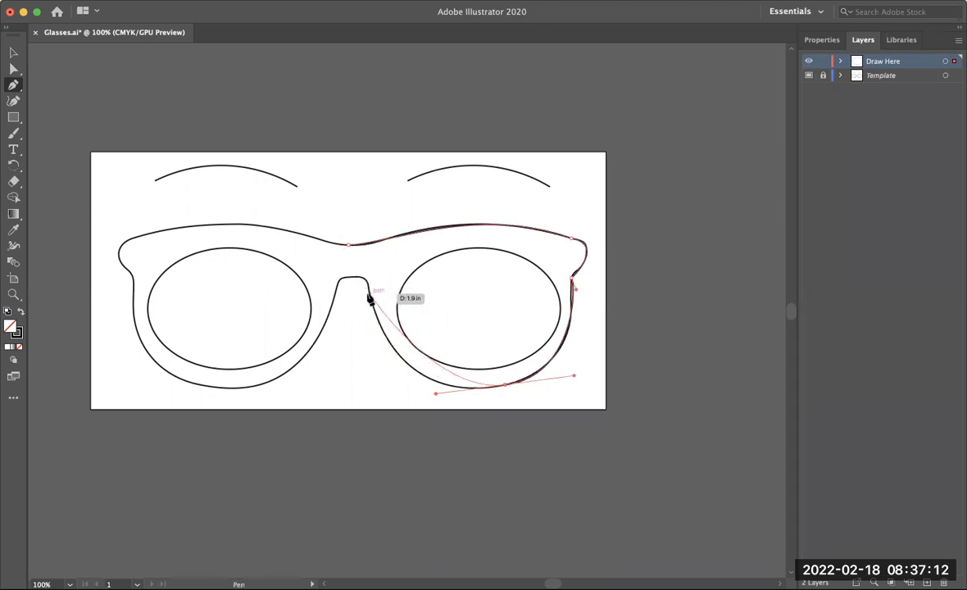
Retrace the right rim's inner side and the nose arch with smooth points, ending on the left rim's inner side.
drag(371, 301, 367, 268)
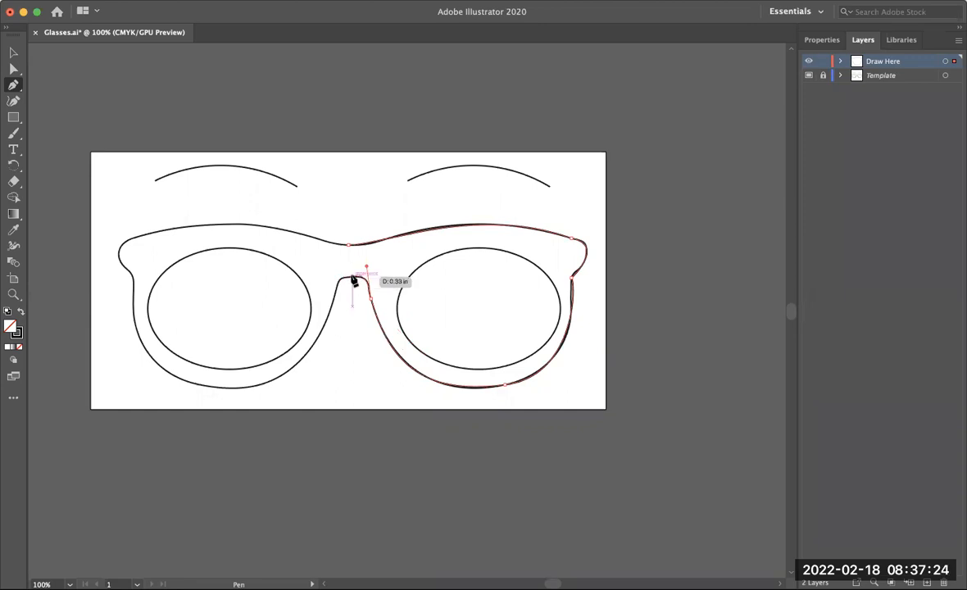
mouse_move(353, 276)
mouse_down()
mouse_move(337, 277)
mouse_move(346, 273)
mouse_up()
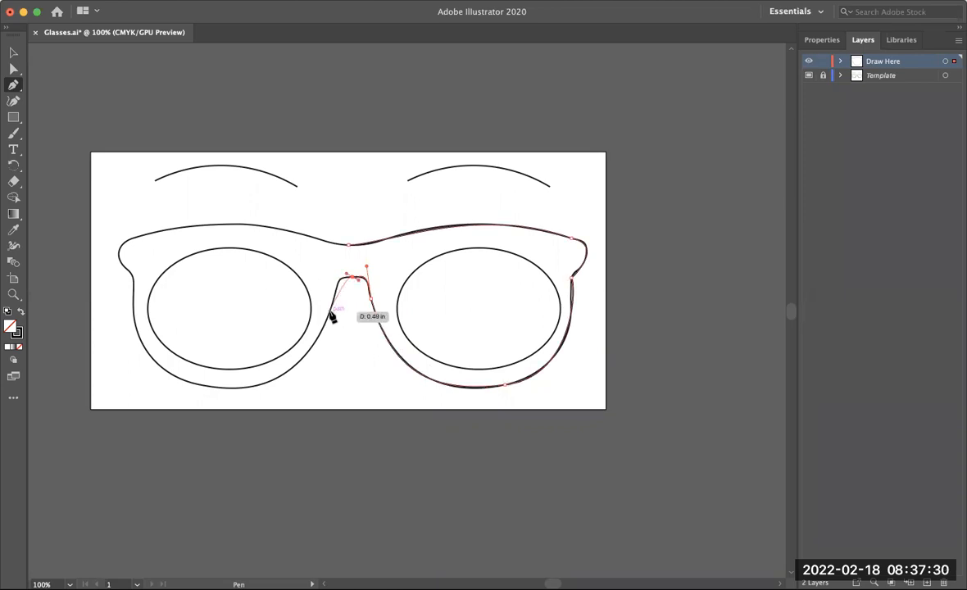
drag(330, 308, 328, 338)
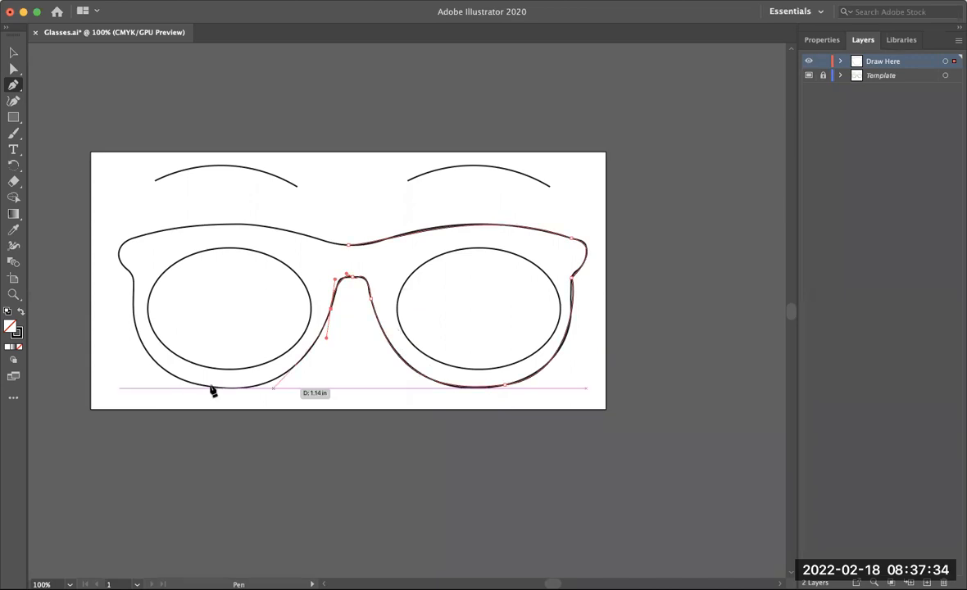
Continue the frame path along the left rim's underside, up its outer side and around the left outer corner.
drag(202, 387, 117, 369)
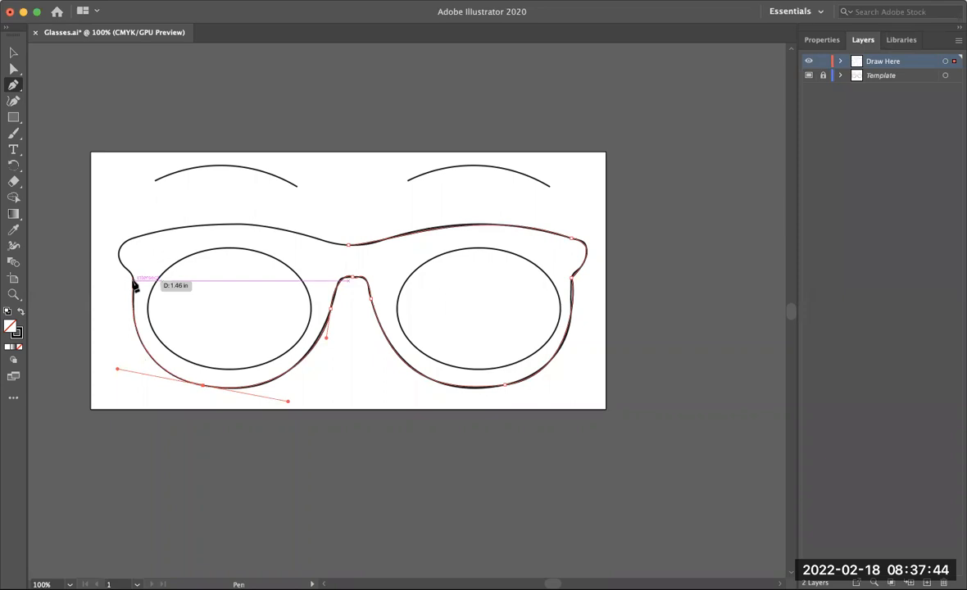
click(133, 281)
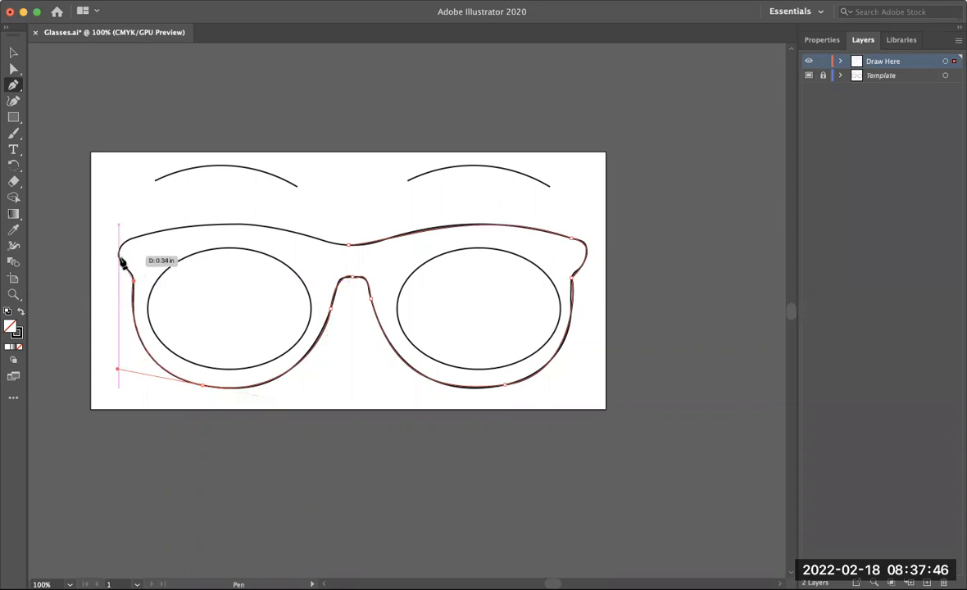
click(119, 240)
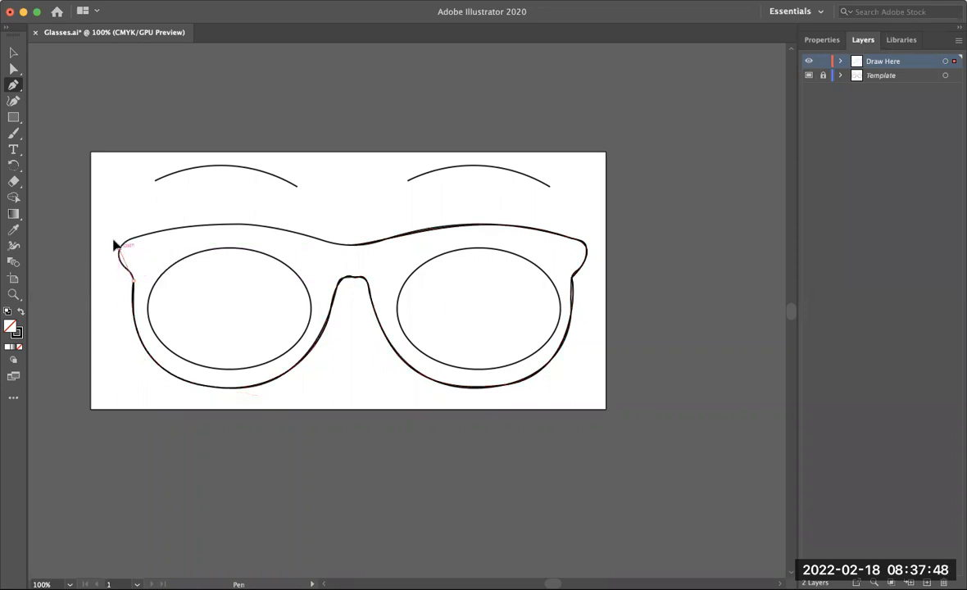
drag(123, 234, 124, 234)
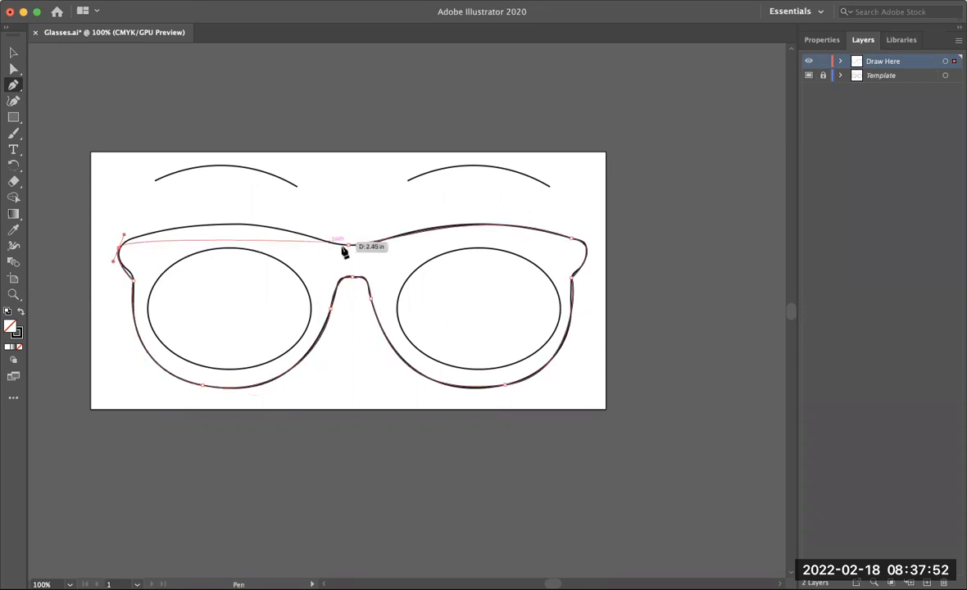
Close the frame path at the top of the bridge and adjust that anchor's right handle independently to match the right upper edge.
drag(347, 244, 377, 264)
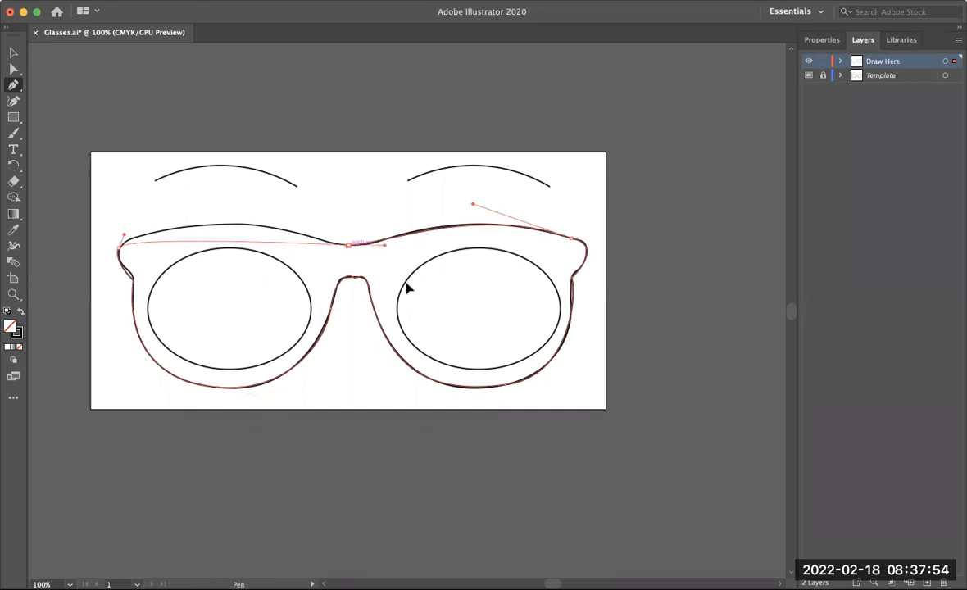
drag(444, 286, 426, 272)
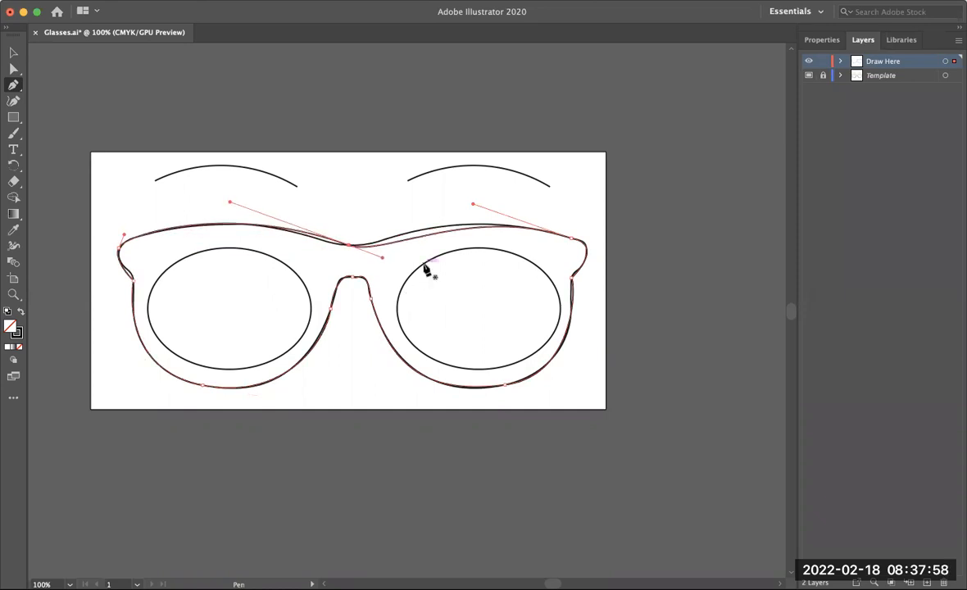
key(alt)
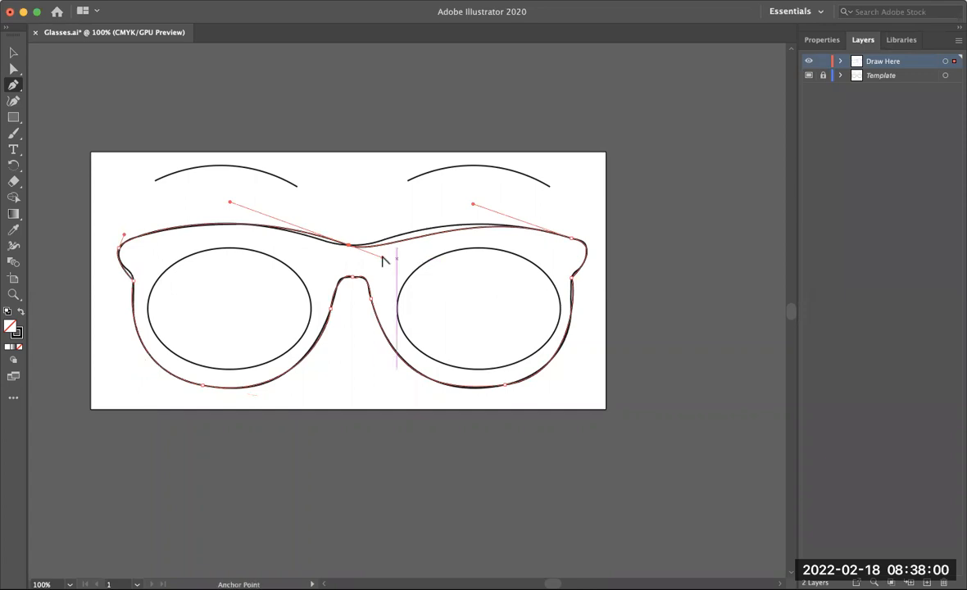
drag(382, 257, 408, 238)
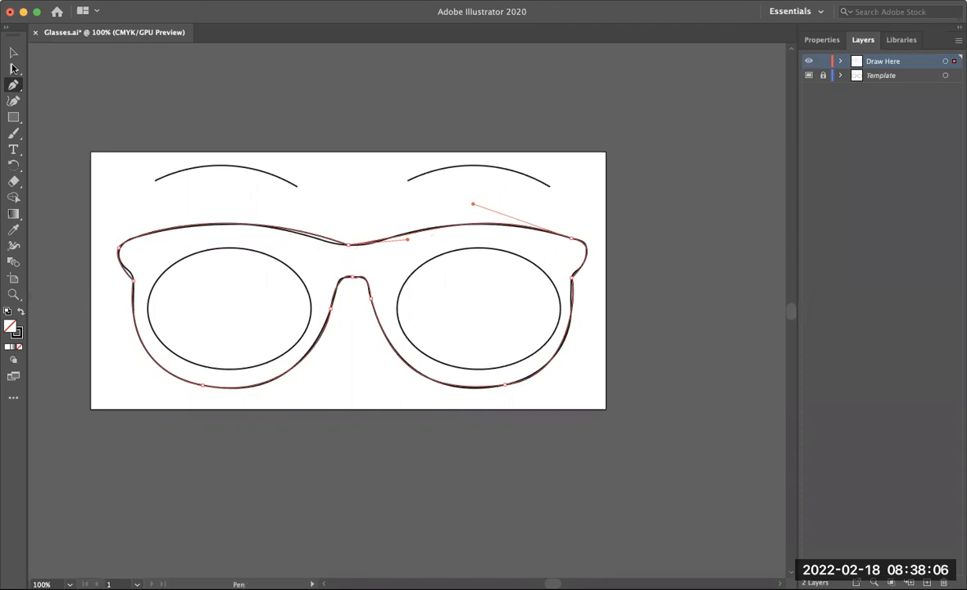
Adjust the direction handles at the bridge and left outer corner with Direct Selection to fit the frame's left upper edge.
key(a)
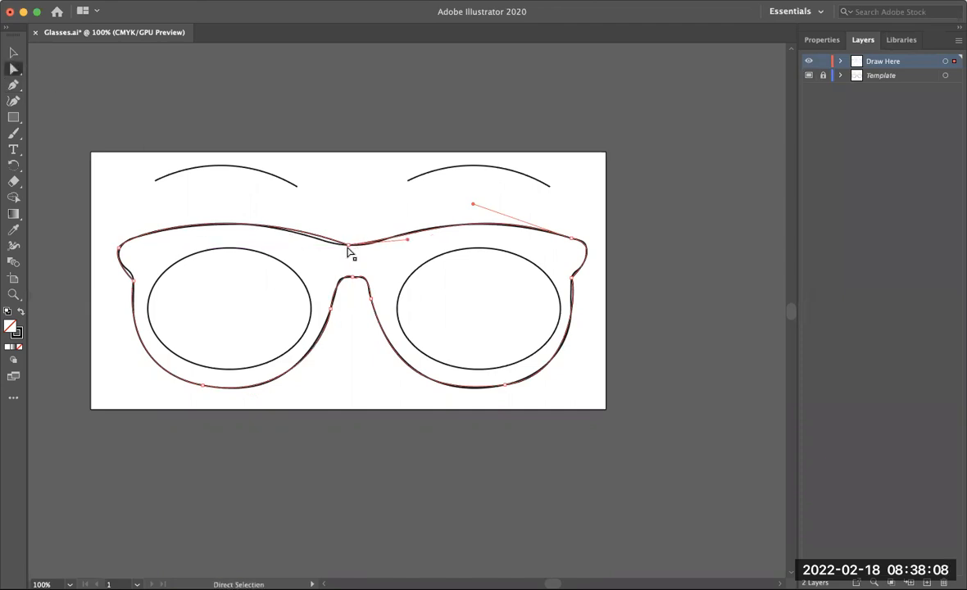
drag(348, 249, 205, 201)
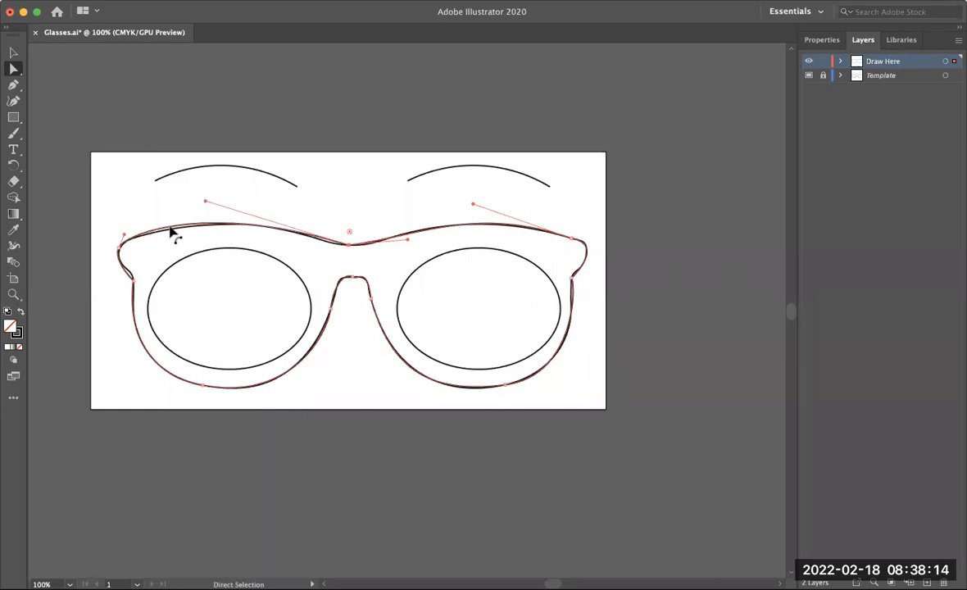
mouse_move(124, 235)
mouse_down()
mouse_move(128, 225)
mouse_move(123, 235)
mouse_up()
Trace the right lens with the Pen tool as a separate closed path of four smooth points.
key(p)
key(super+shift+a)
drag(519, 252, 519, 247)
drag(560, 315, 556, 357)
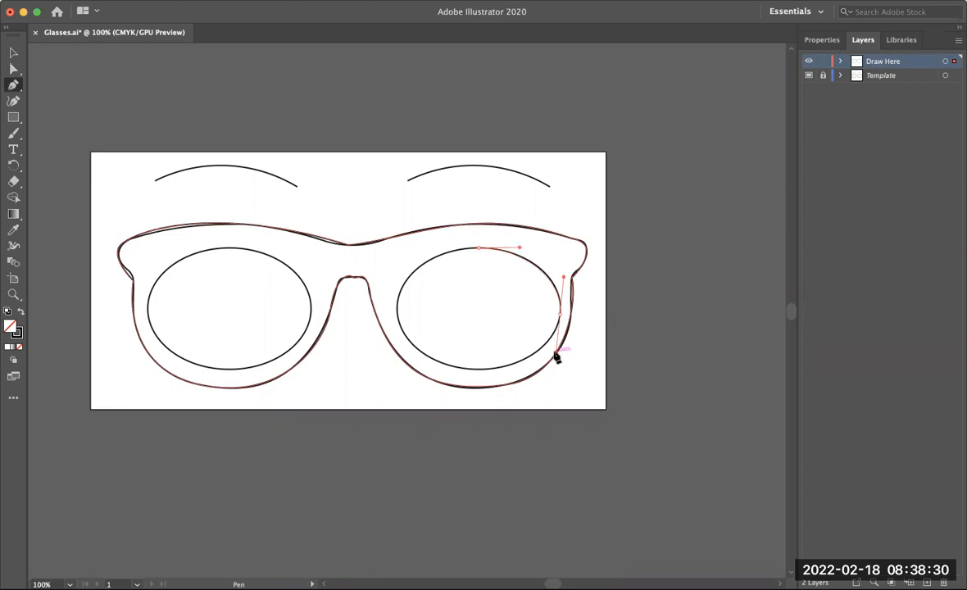
drag(479, 367, 440, 374)
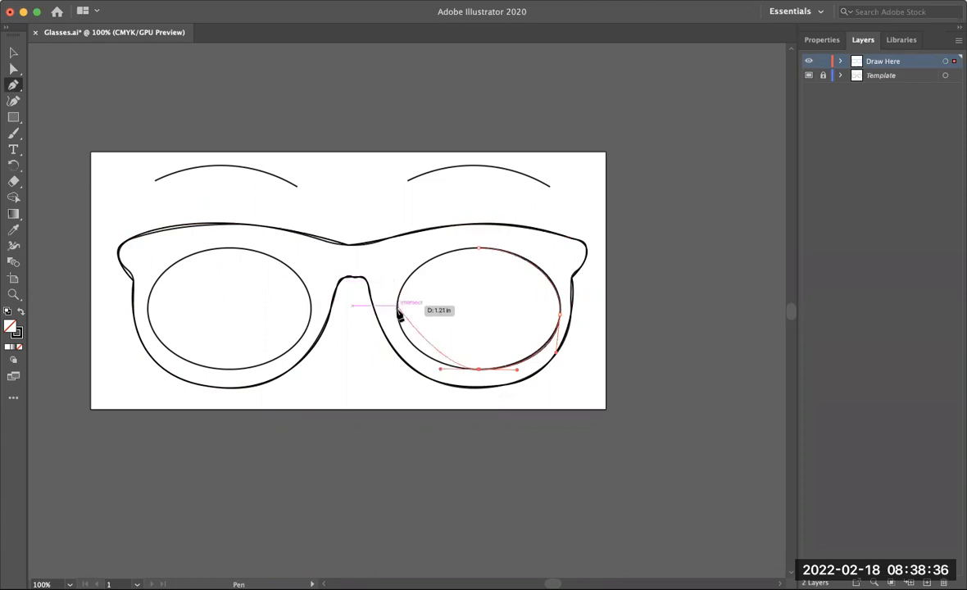
drag(398, 308, 391, 266)
drag(478, 248, 503, 255)
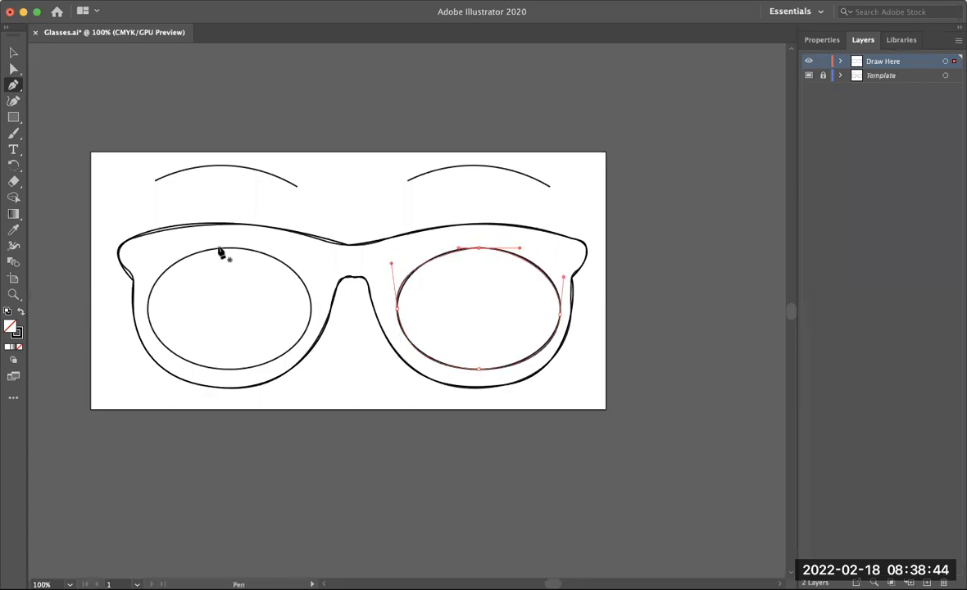
Trace the left lens as a closed path of four smooth points, redoing the point on its inner side.
drag(226, 248, 263, 247)
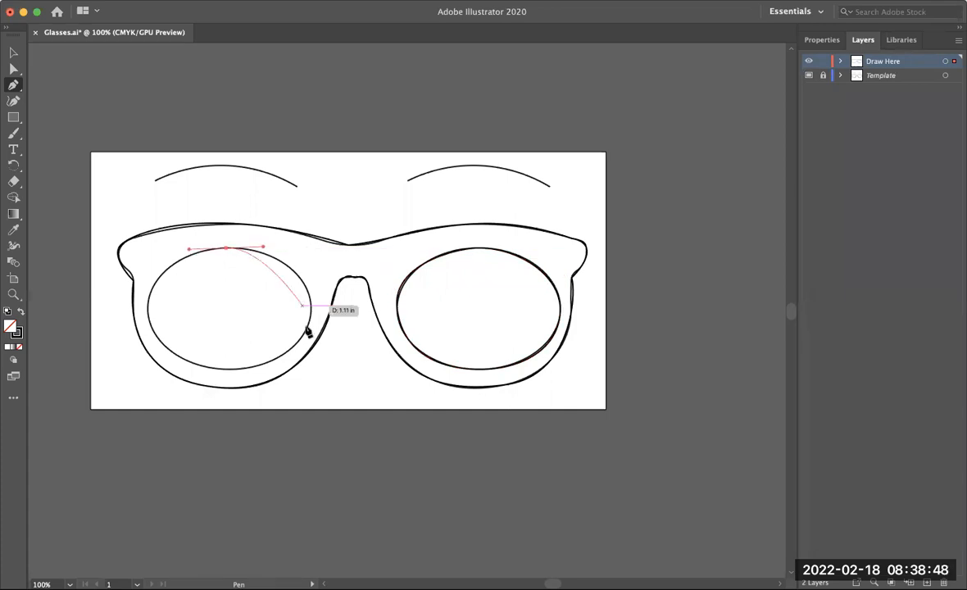
drag(307, 326, 291, 383)
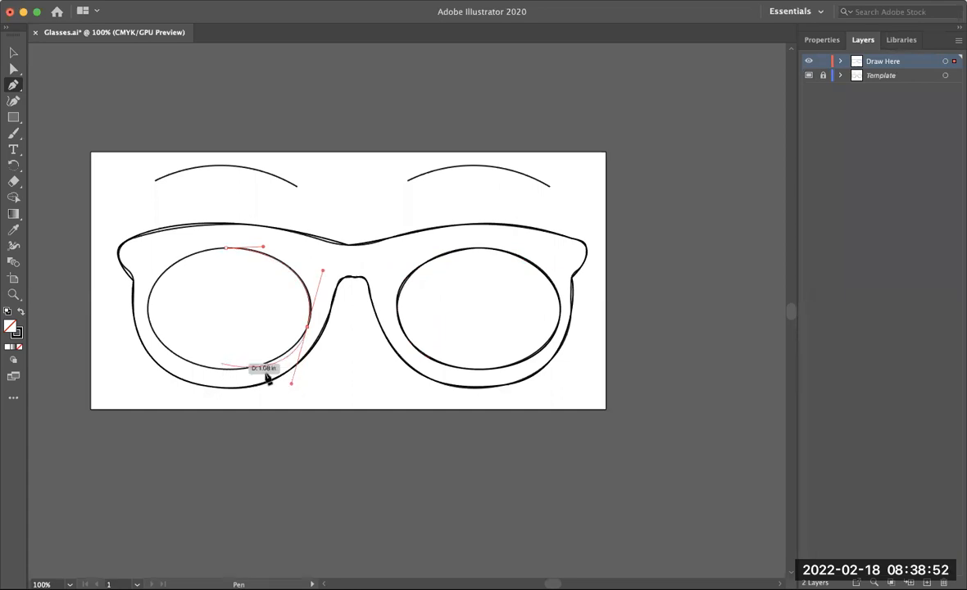
key(super+z)
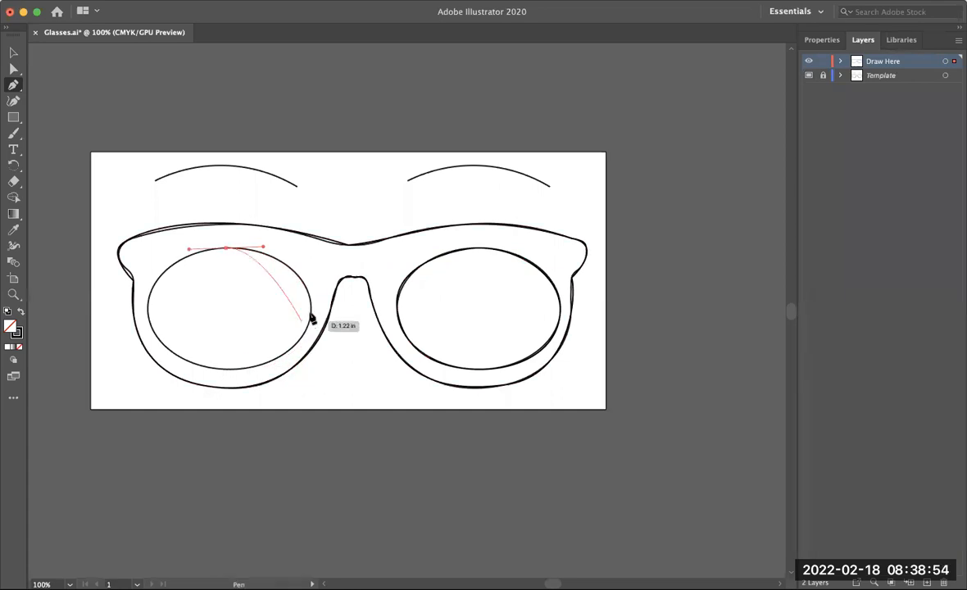
drag(310, 308, 309, 346)
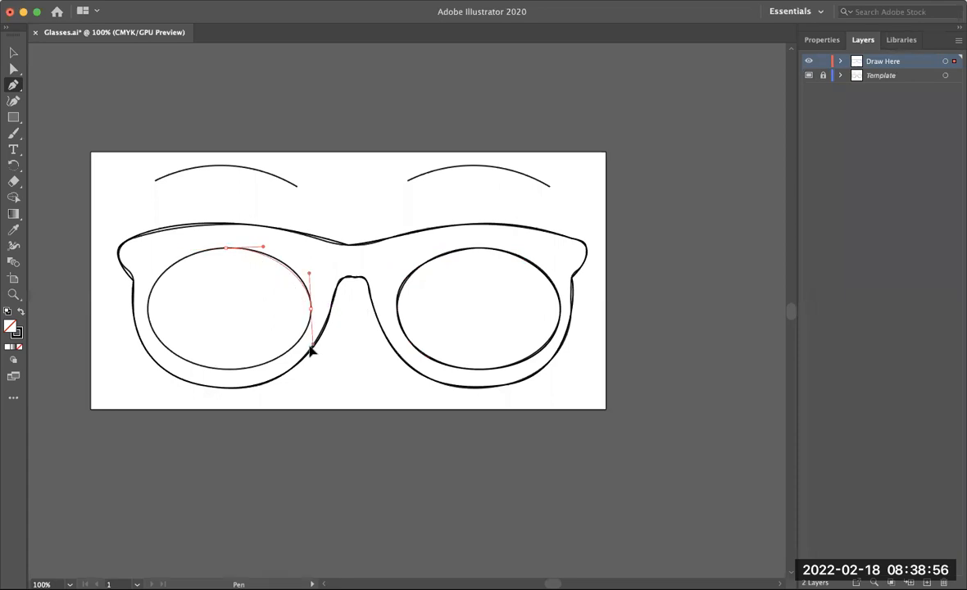
drag(216, 368, 168, 365)
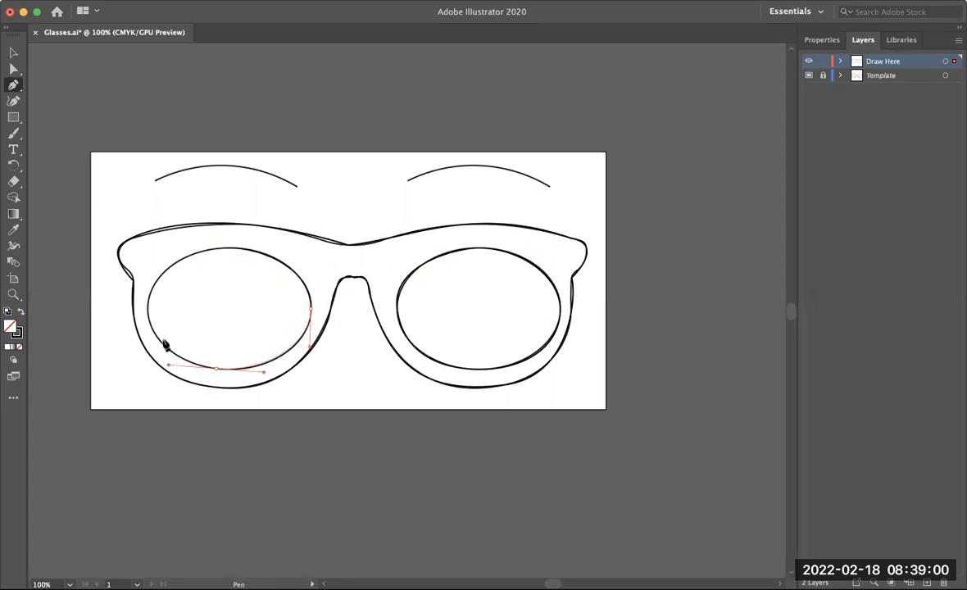
drag(148, 309, 145, 286)
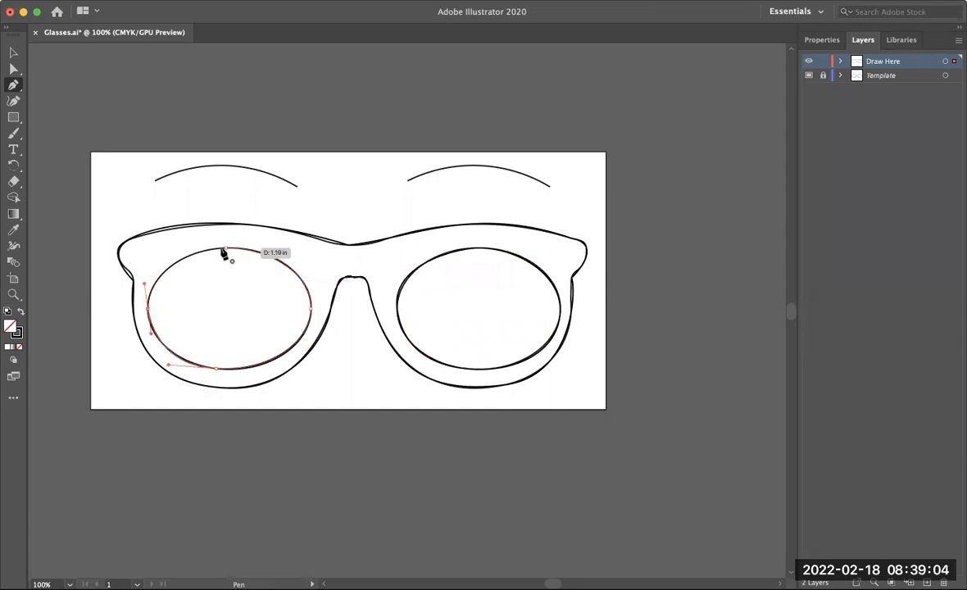
drag(224, 250, 276, 250)
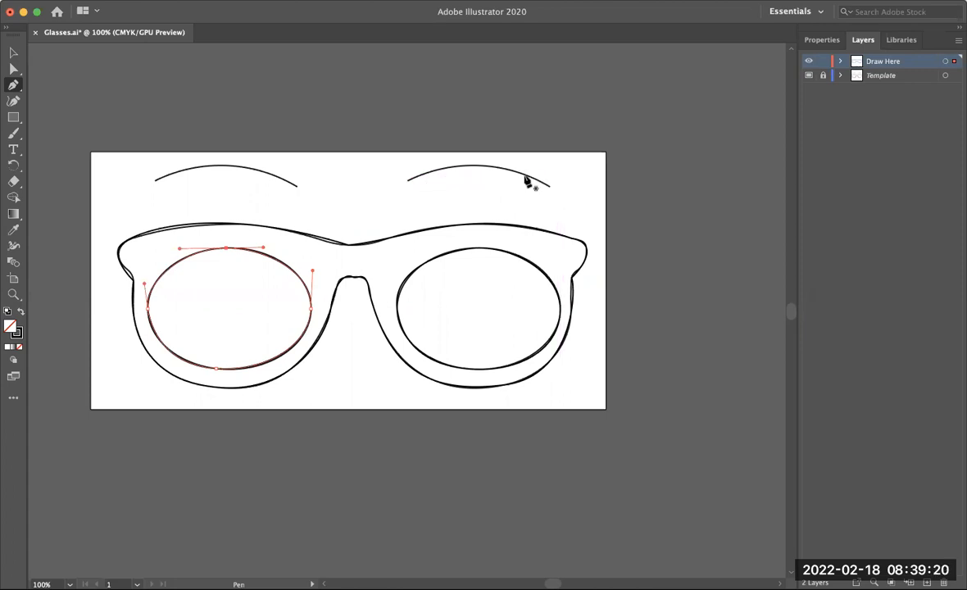
Trace the right and left eyebrows as two separate open curves, each with one arc between its ends.
click(408, 182)
drag(549, 186, 620, 234)
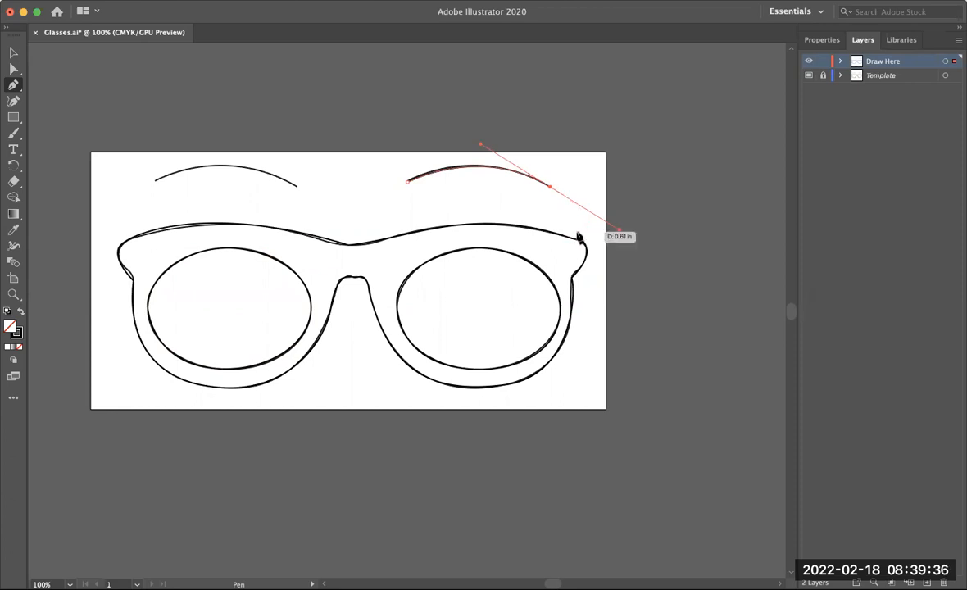
click(155, 181)
click(297, 185)
drag(325, 209, 366, 230)
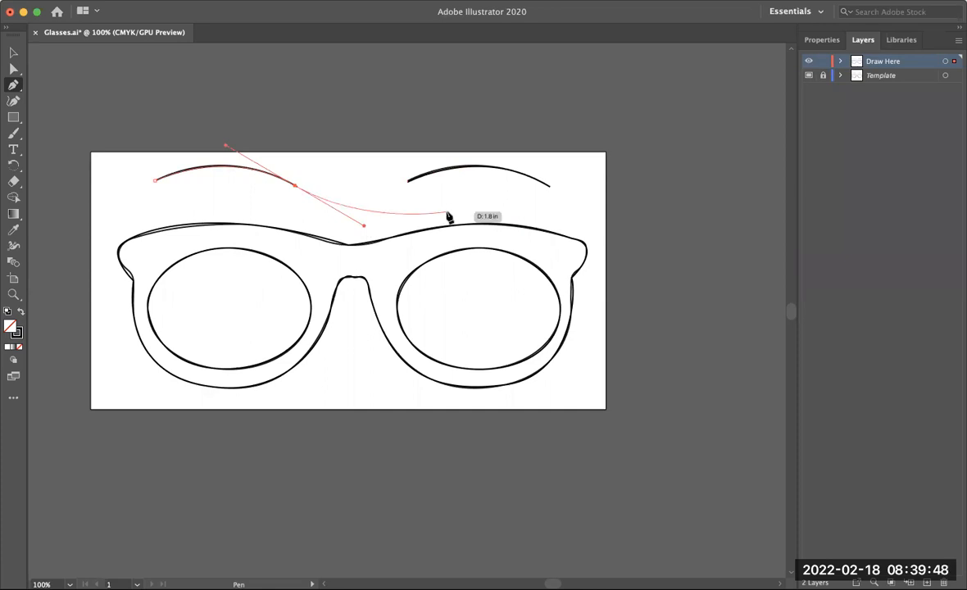
key(Escape)
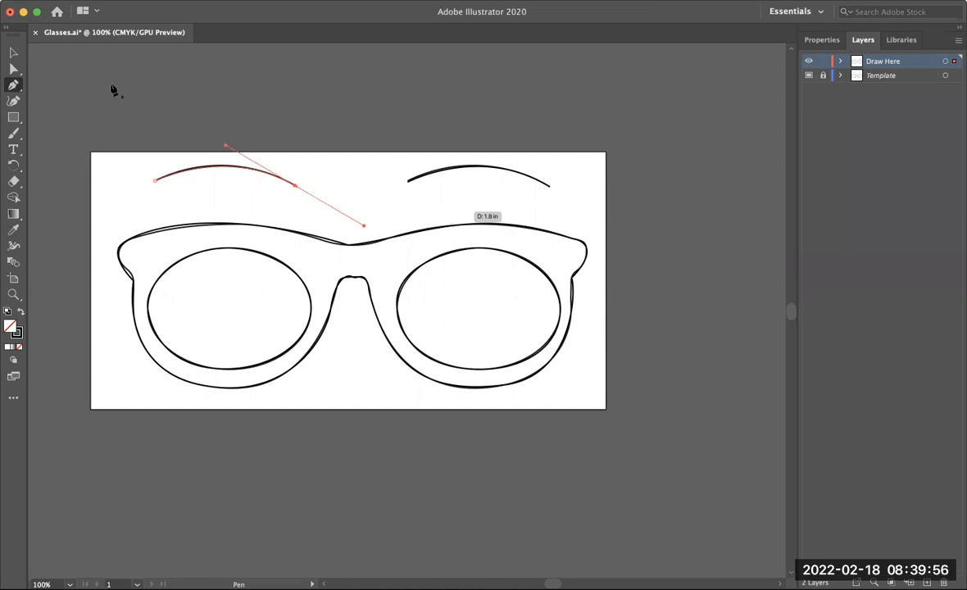
Select the glasses frame path and set its fill to black.
click(11, 58)
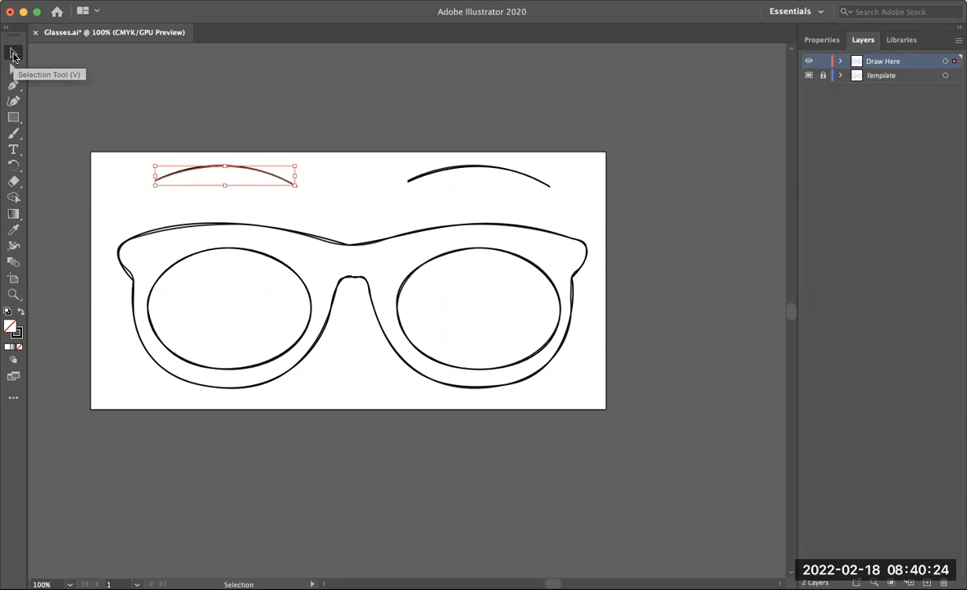
click(429, 234)
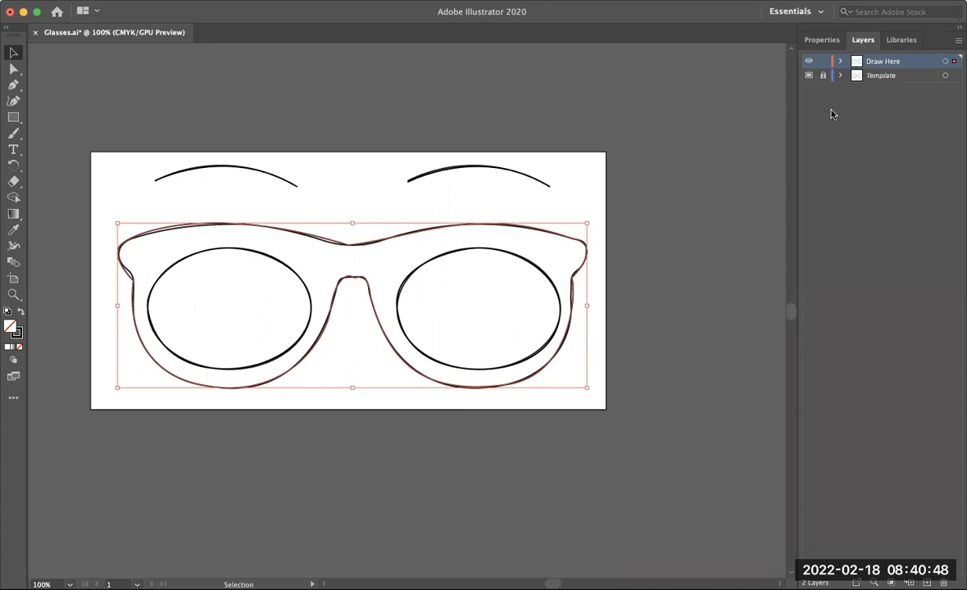
click(820, 42)
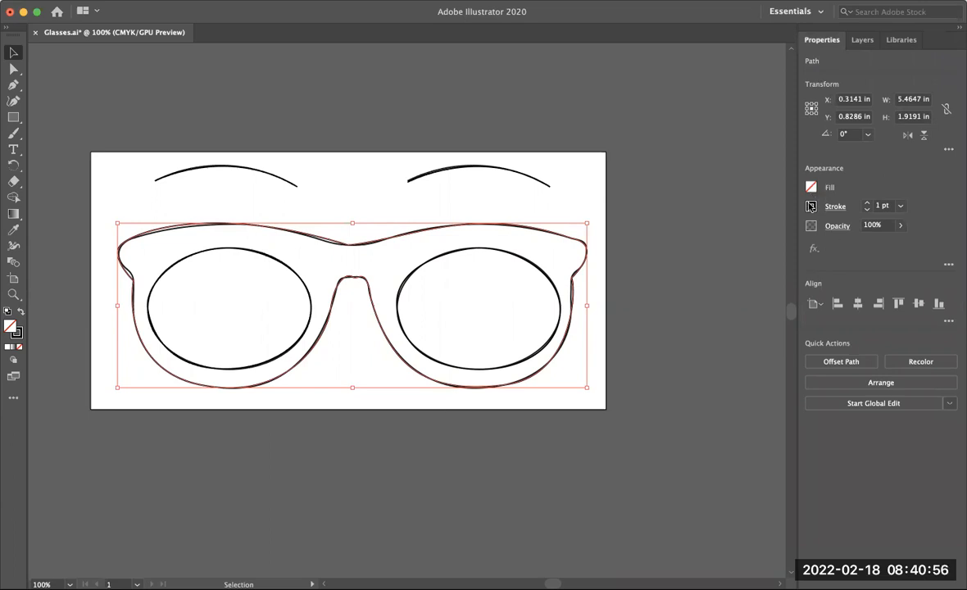
click(811, 188)
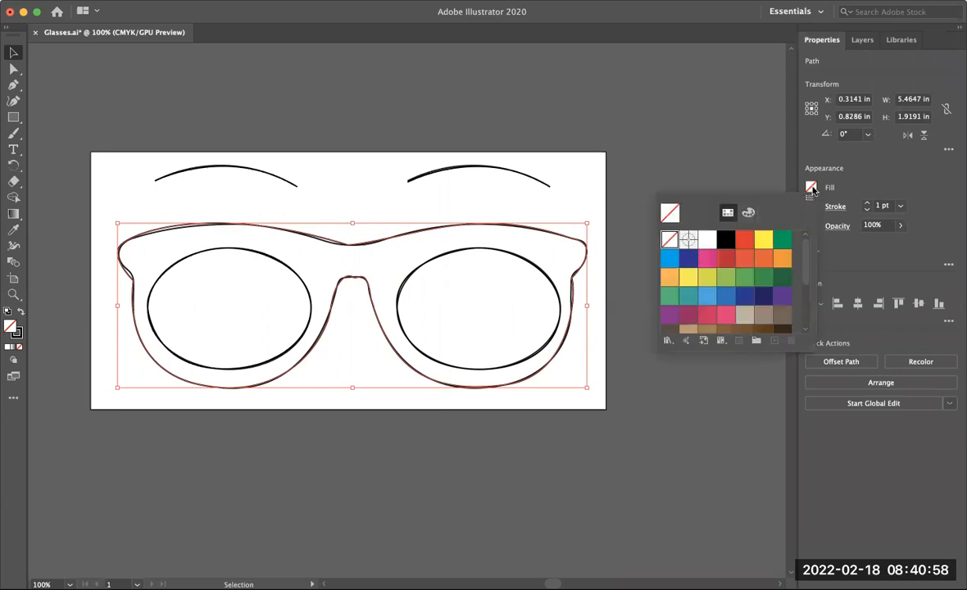
click(725, 240)
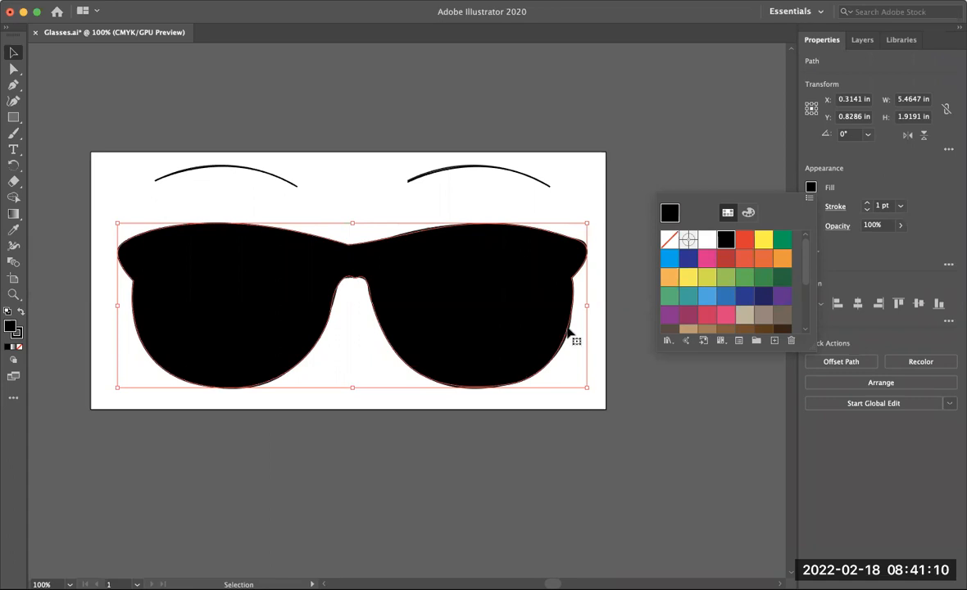
Select the left-hand lens path inside the black glasses frame and set its fill to white.
click(479, 273)
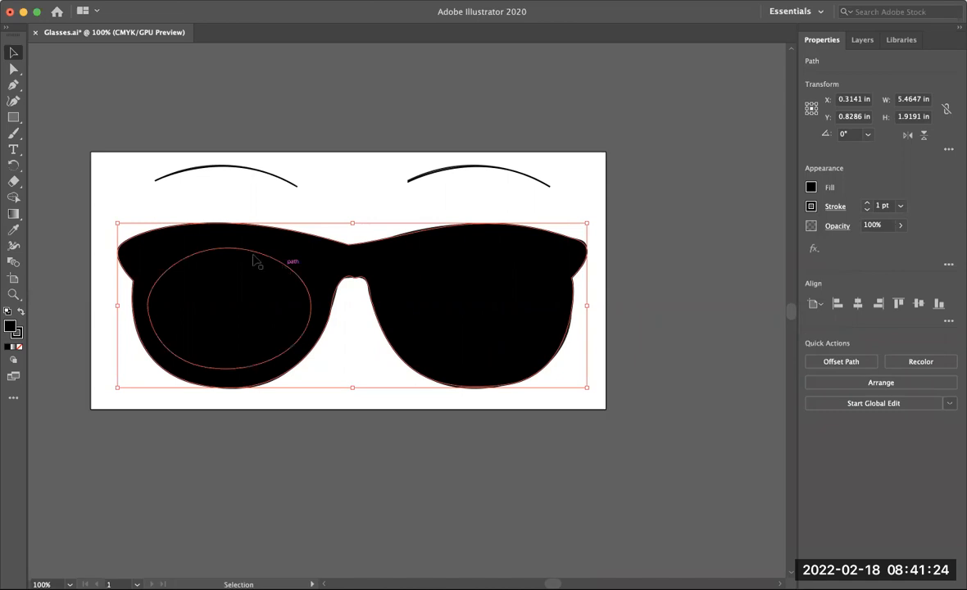
click(310, 334)
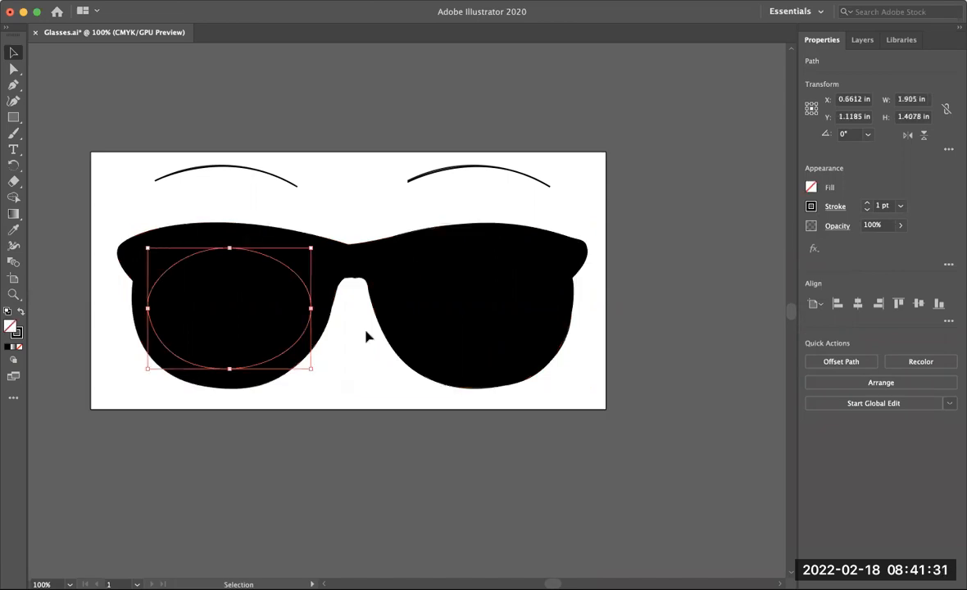
click(810, 188)
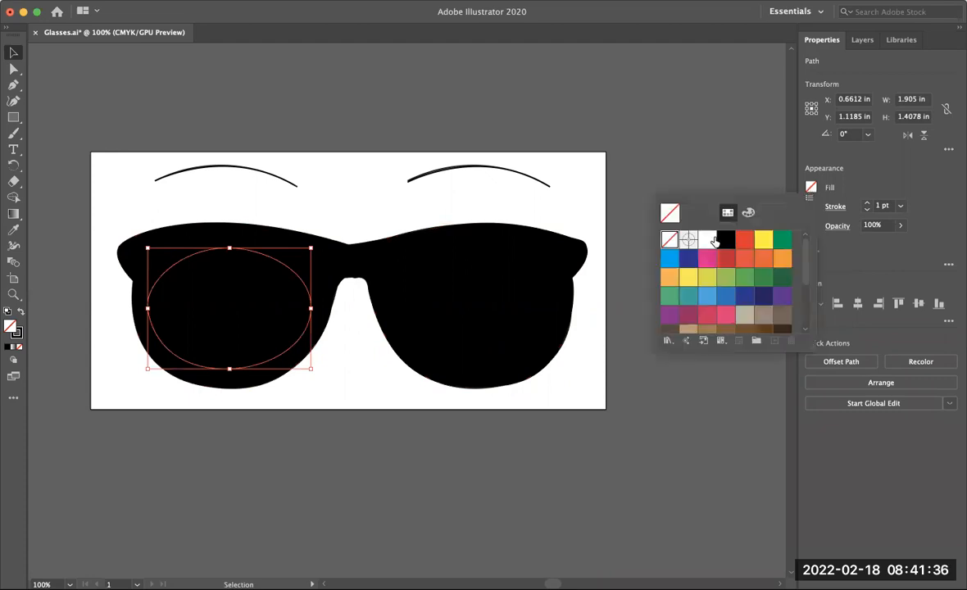
click(706, 239)
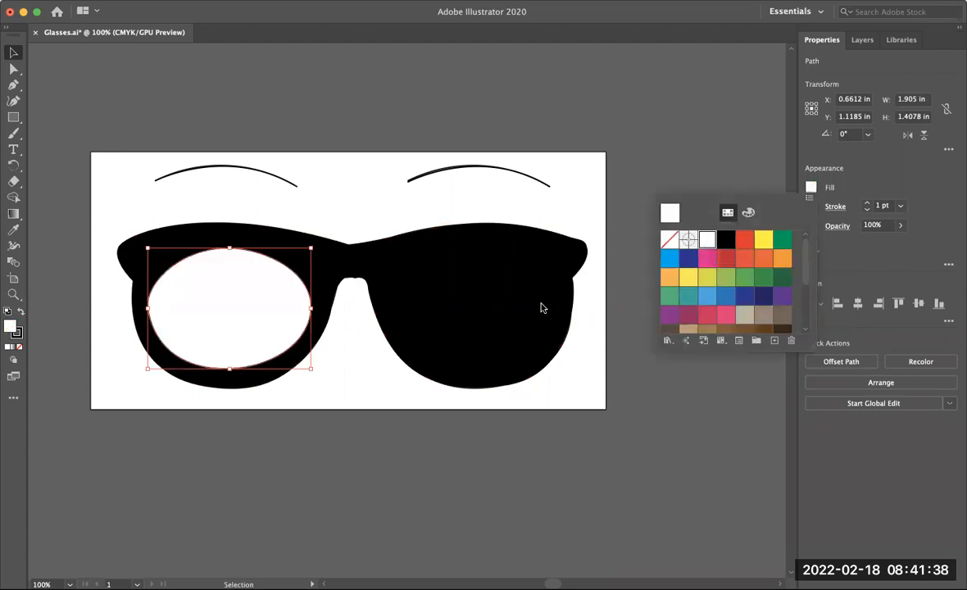
key(Escape)
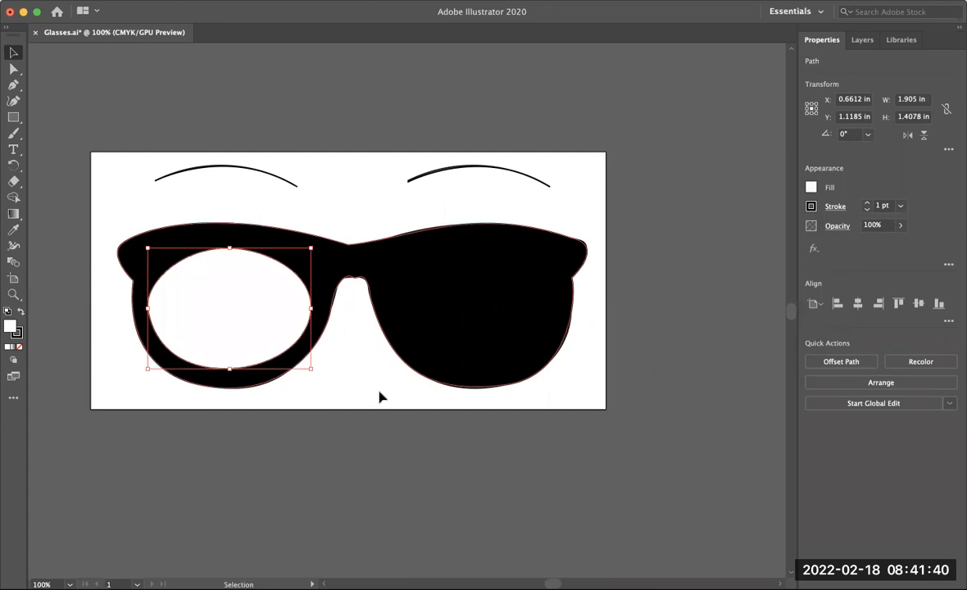
Select the right-hand lens path inside the frame and set its fill to white.
click(399, 380)
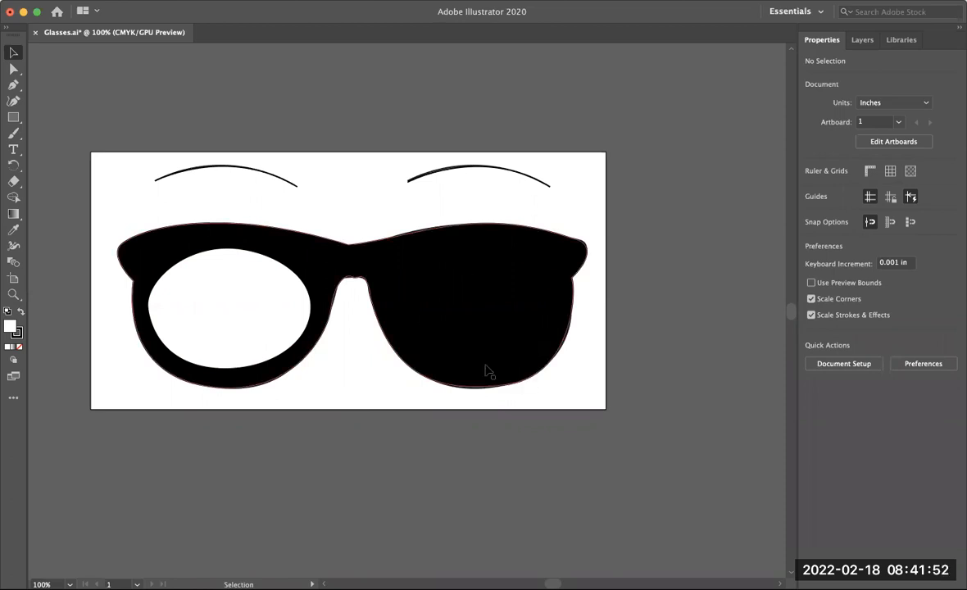
click(551, 346)
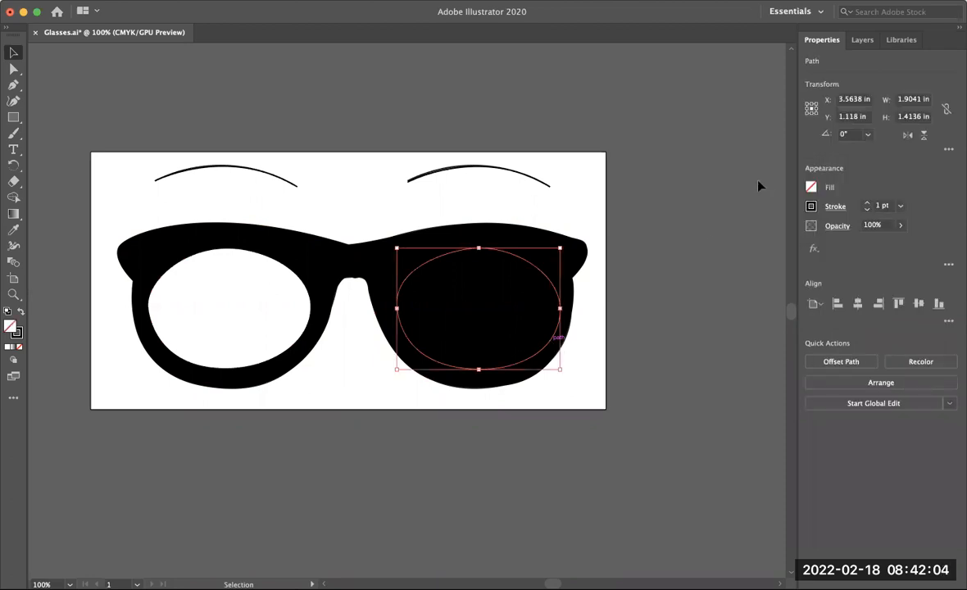
click(810, 188)
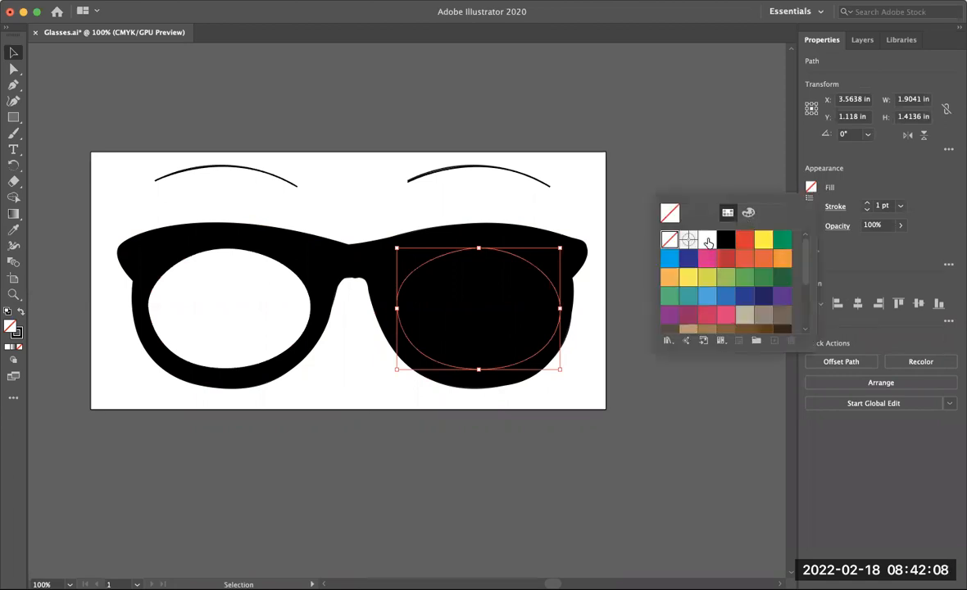
click(707, 239)
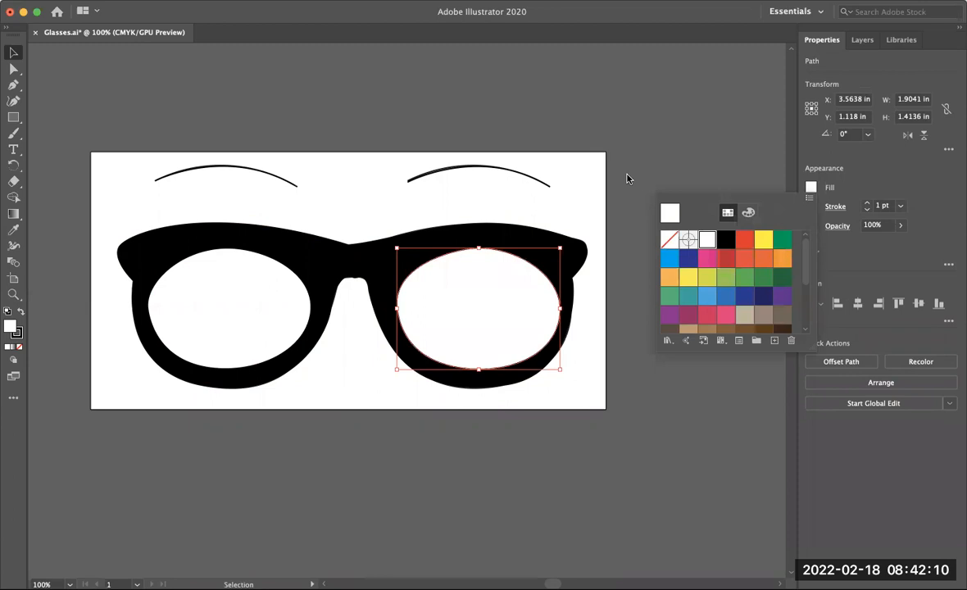
click(627, 178)
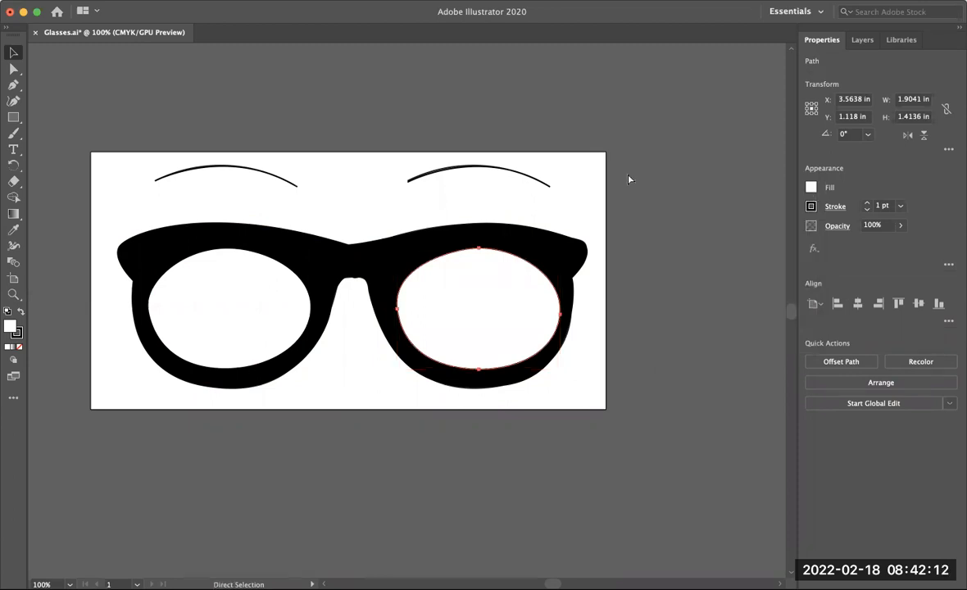
Undo the white fills of both lenses and the black fill of the glasses frame.
key(super+z)
key(super+z)
key(super+z)
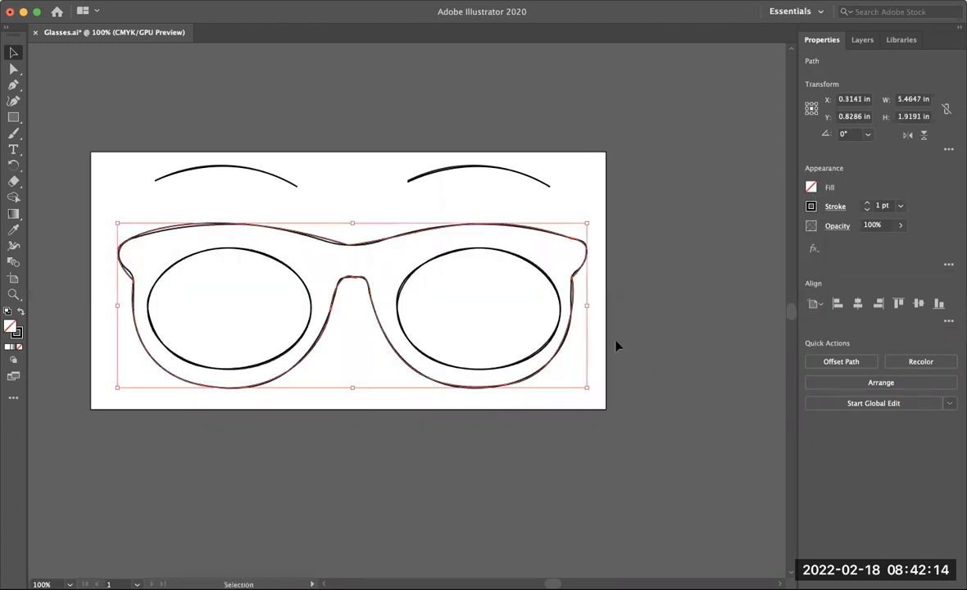
Select the glasses frame path again and set its fill to black.
click(578, 326)
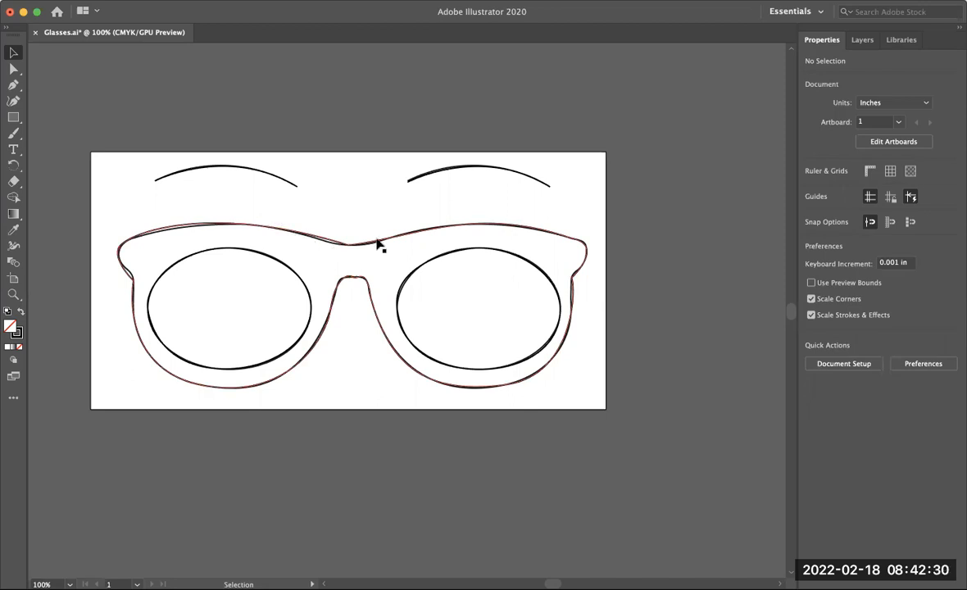
click(152, 228)
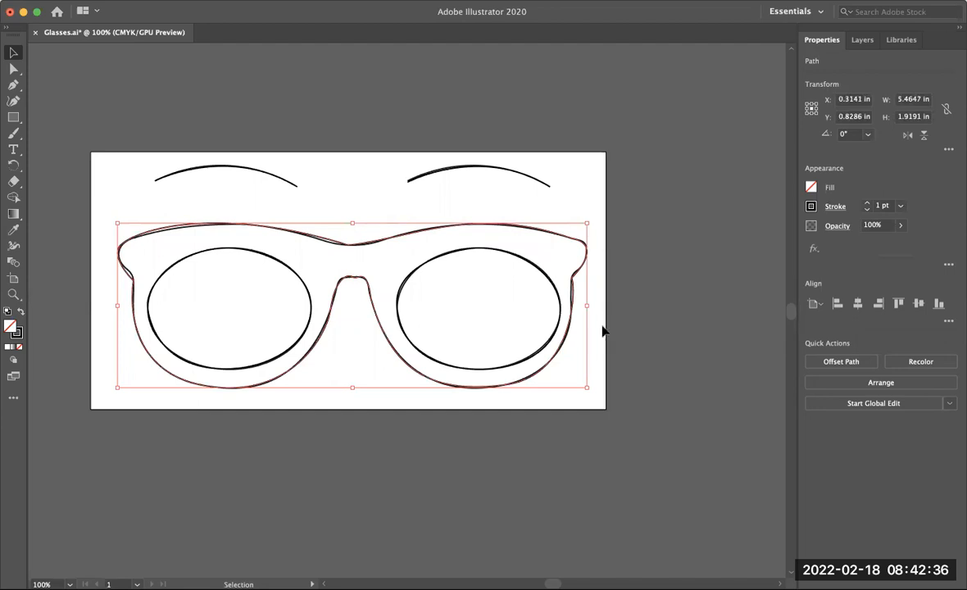
click(810, 187)
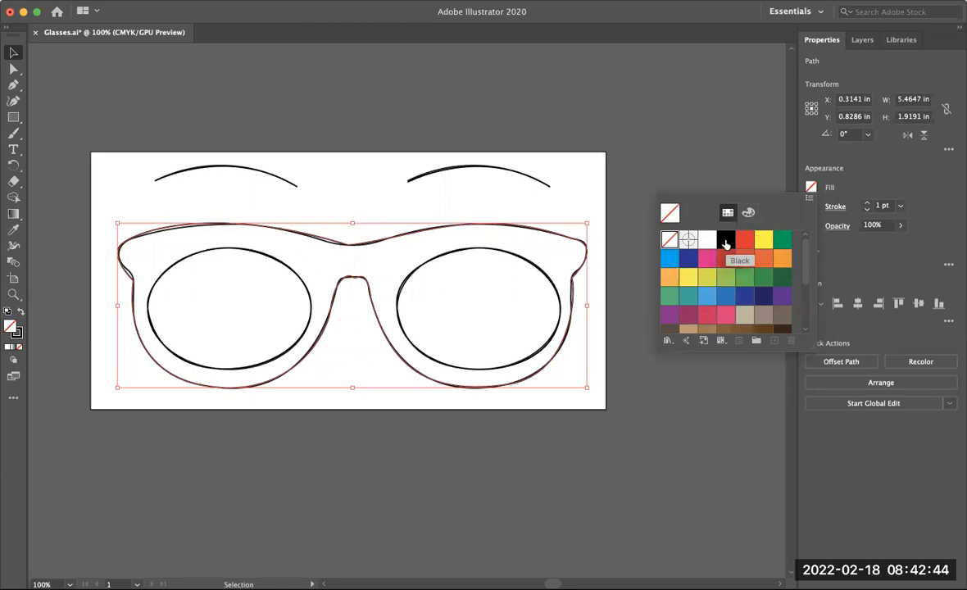
click(725, 239)
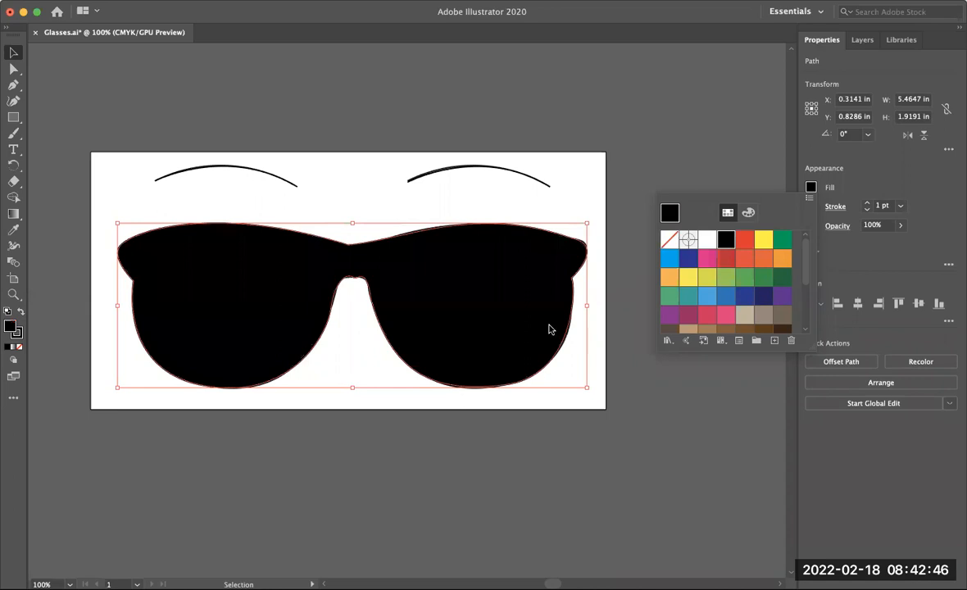
click(589, 185)
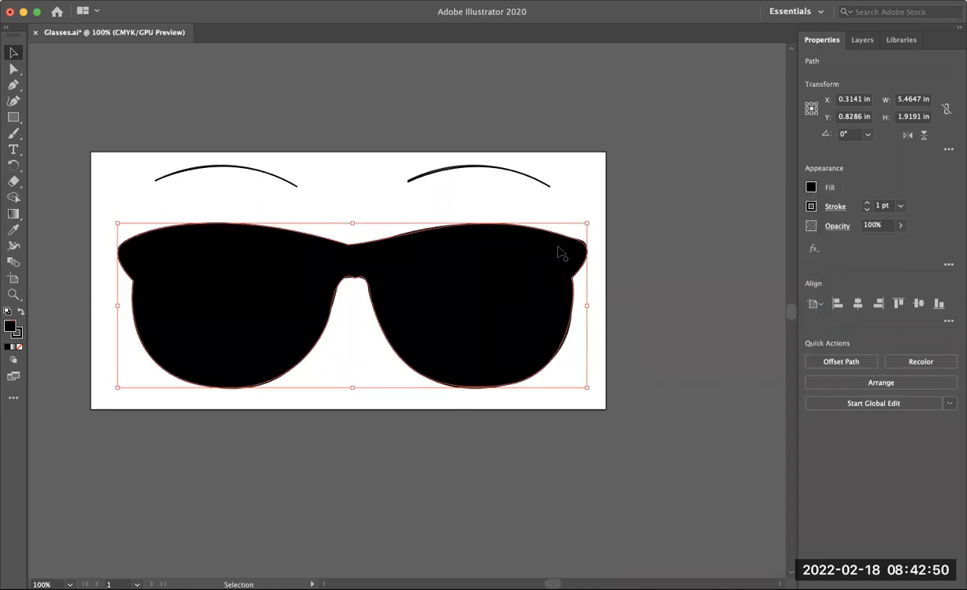
Select the right-hand lens path, set its fill to white, and deselect it.
click(567, 212)
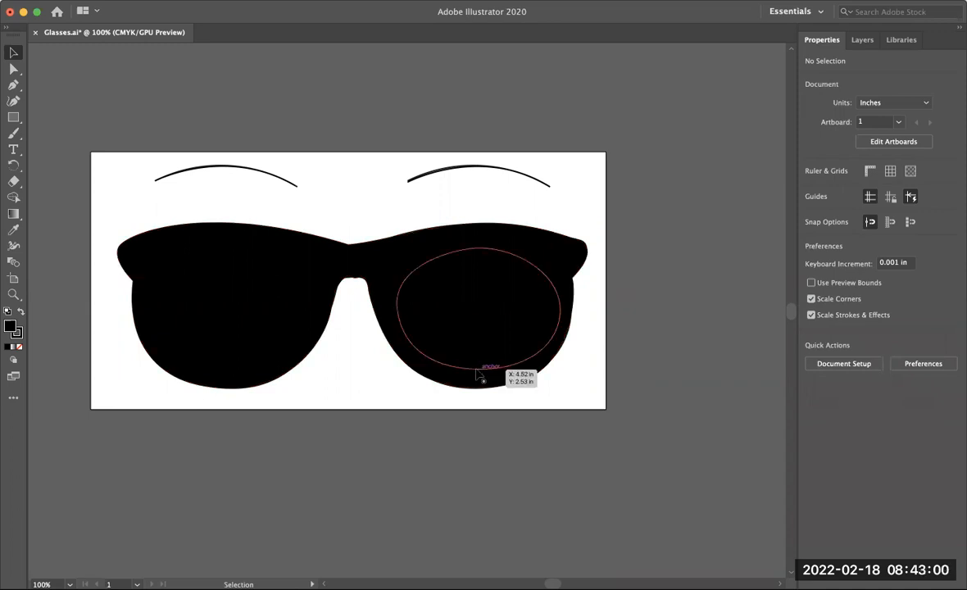
click(478, 371)
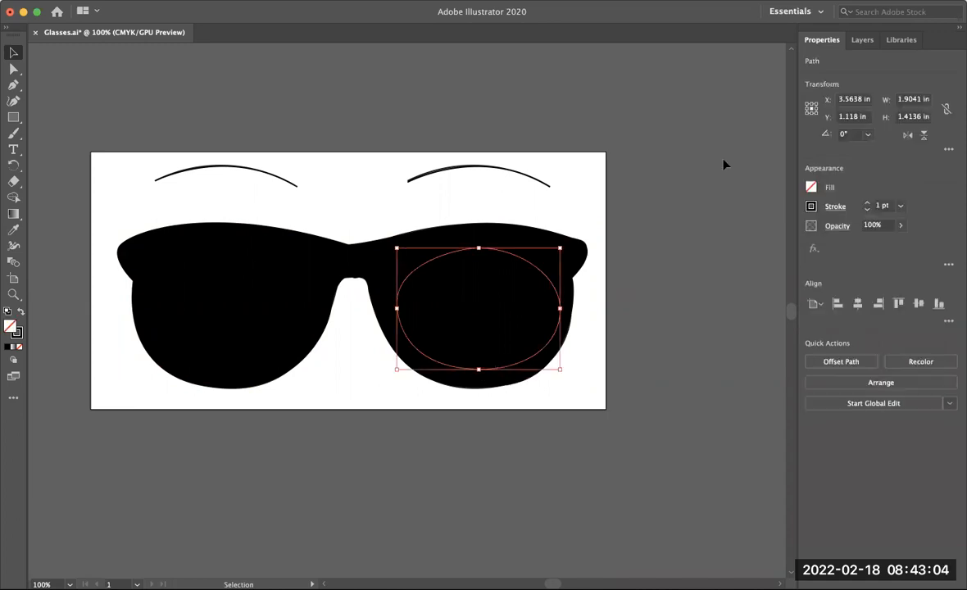
click(805, 187)
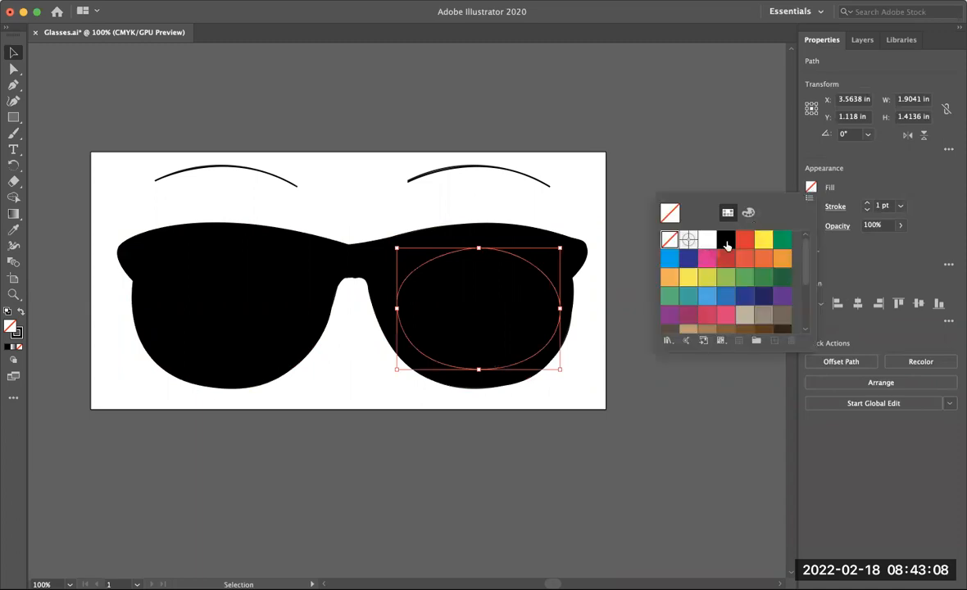
click(708, 239)
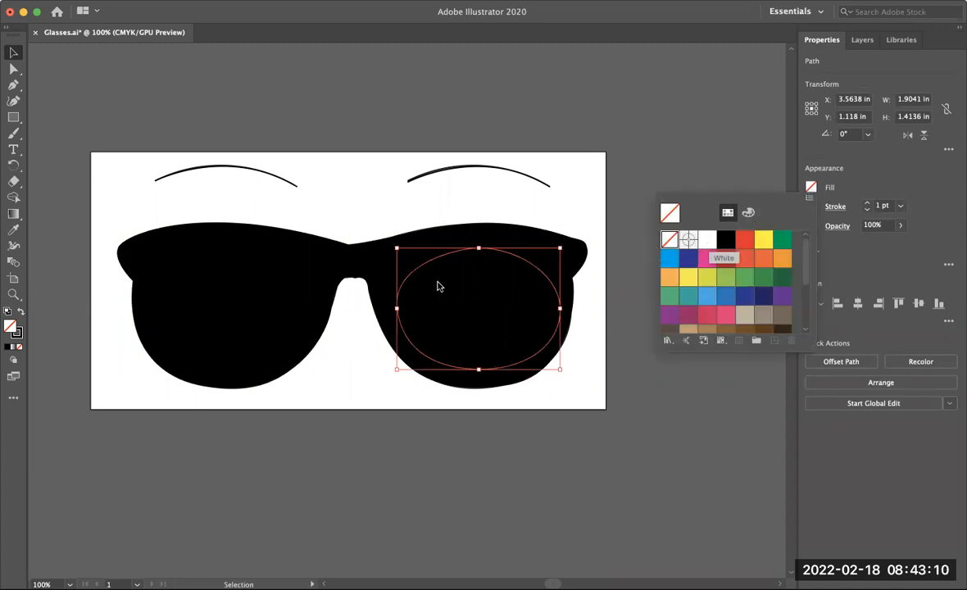
click(349, 371)
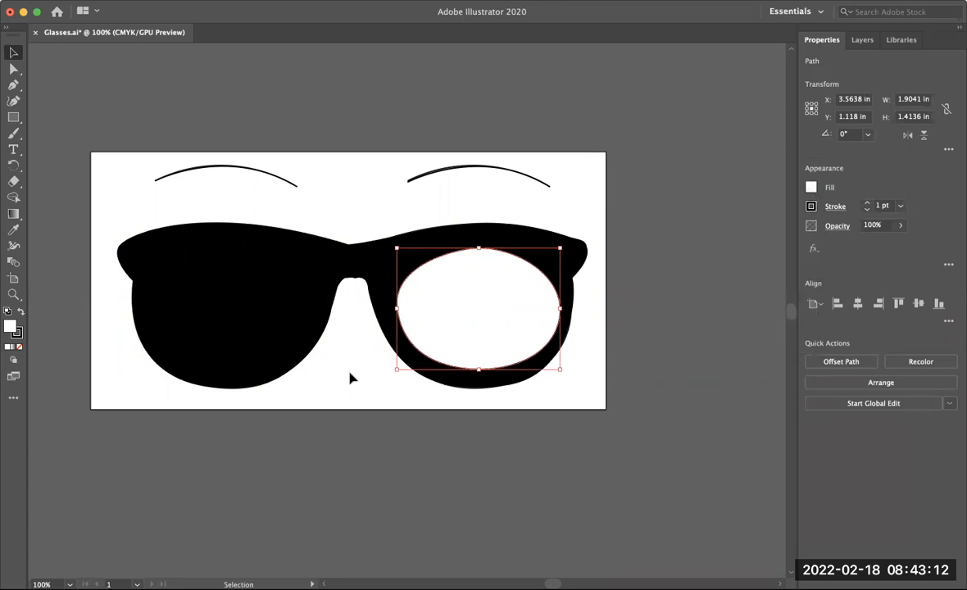
click(348, 316)
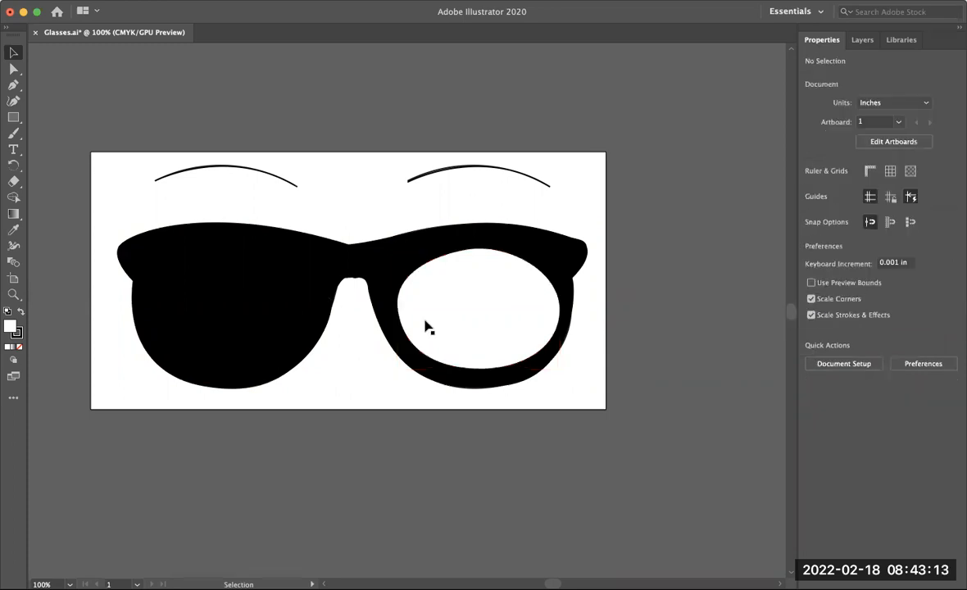
Set the fill of the left-hand lens path to white and deselect it.
click(287, 359)
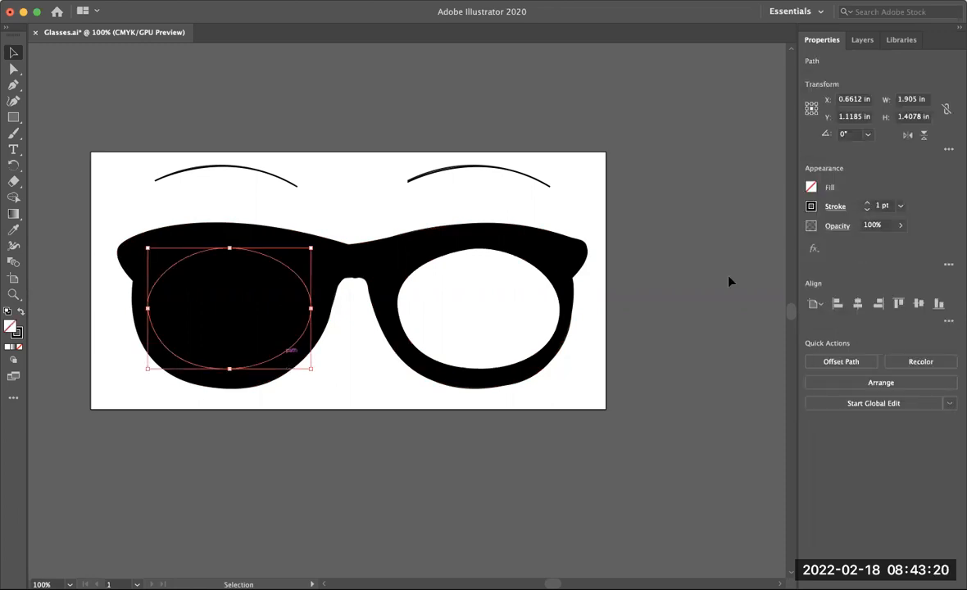
click(810, 188)
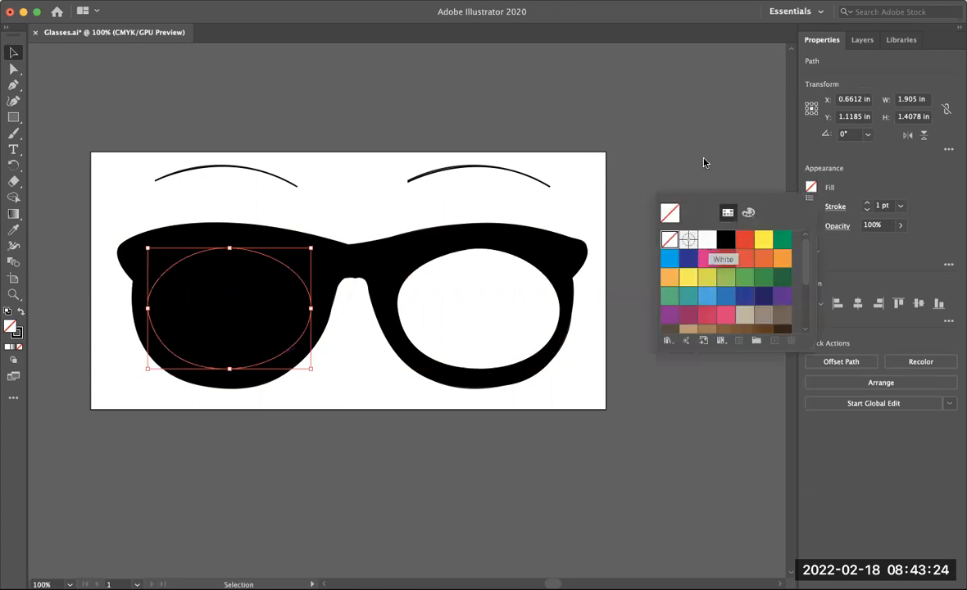
click(706, 238)
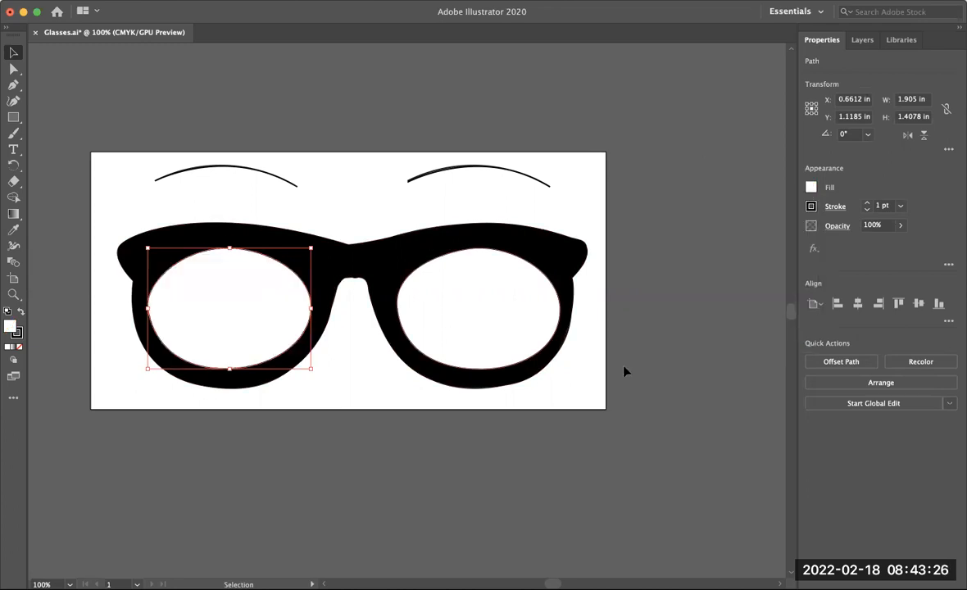
click(596, 380)
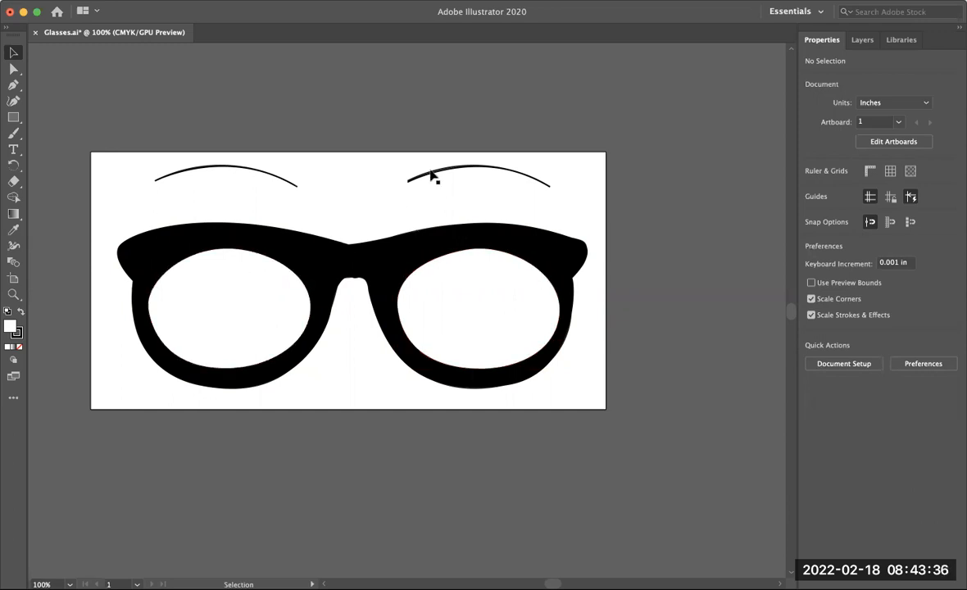
Set the stroke weight of the right-hand eyebrow curve to 20 pt.
click(515, 187)
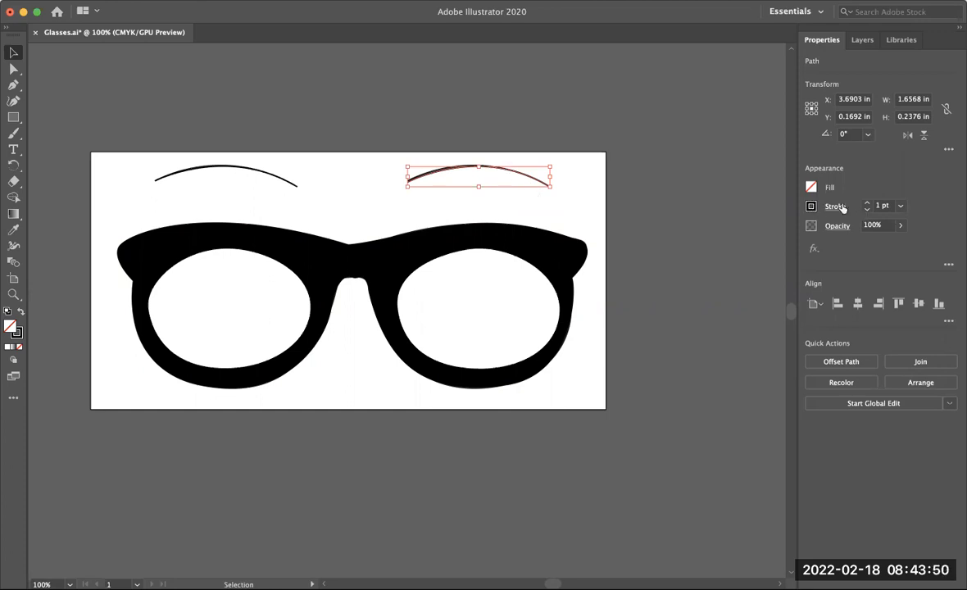
click(899, 207)
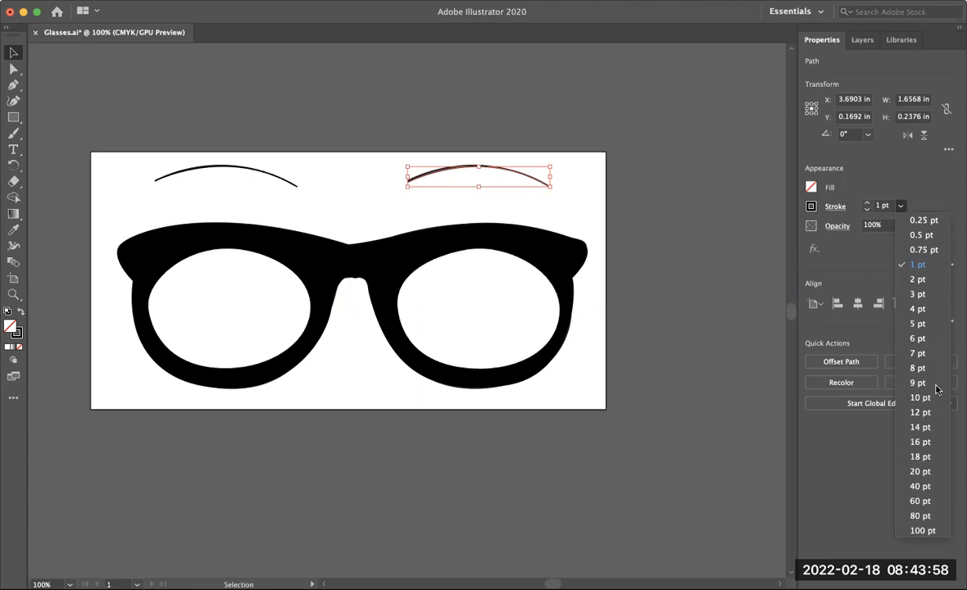
click(921, 471)
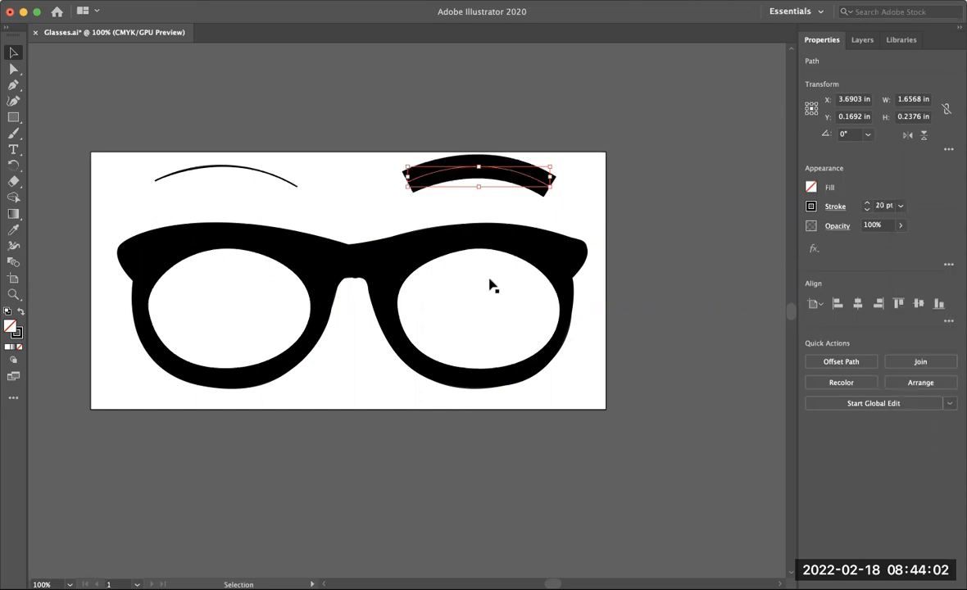
Set the stroke weight of the left-hand eyebrow curve to 20 pt and deselect it.
click(271, 172)
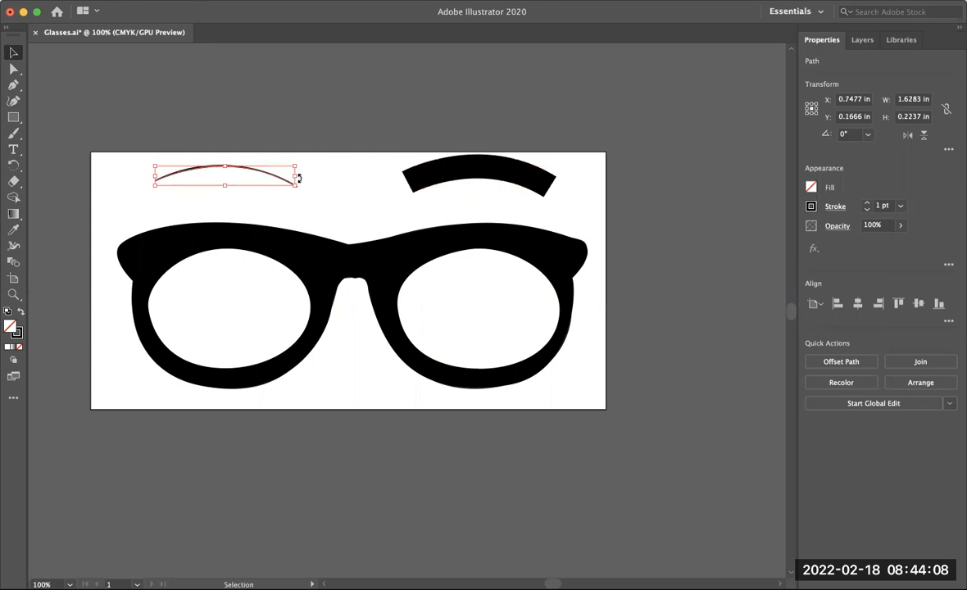
click(900, 206)
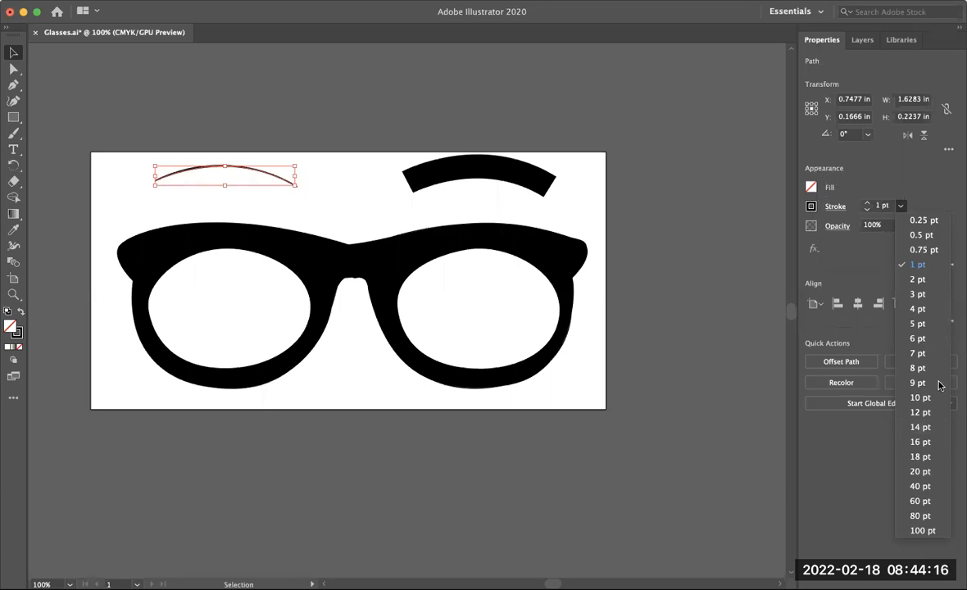
click(920, 472)
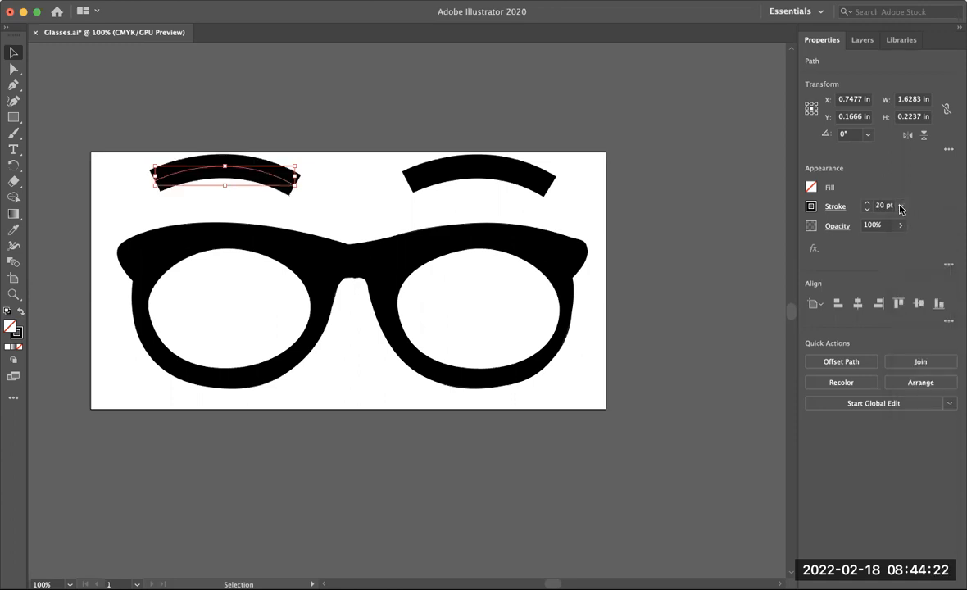
click(648, 242)
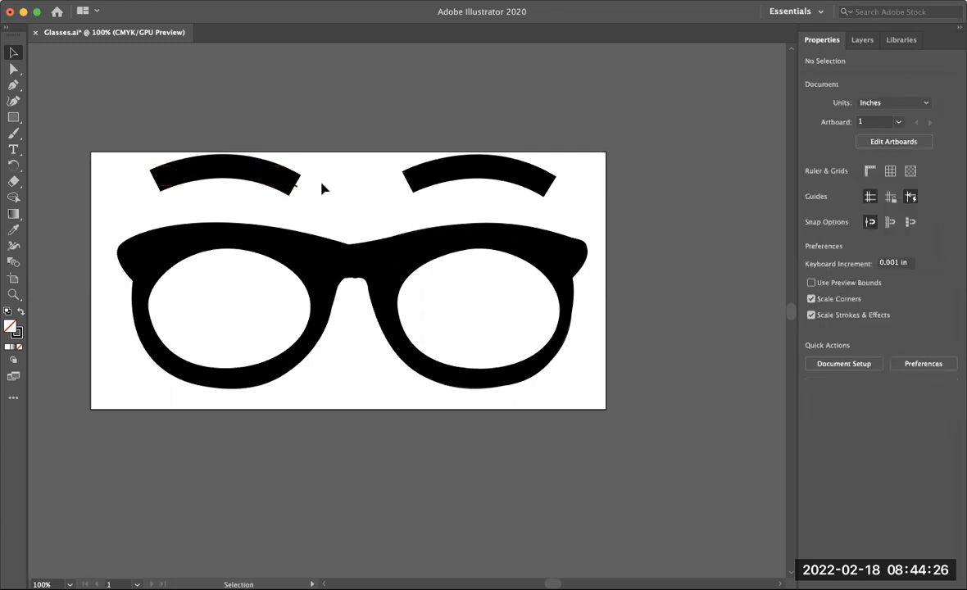
Check the left-hand eyebrow curve, deselect it, and select the right-hand eyebrow curve.
click(292, 184)
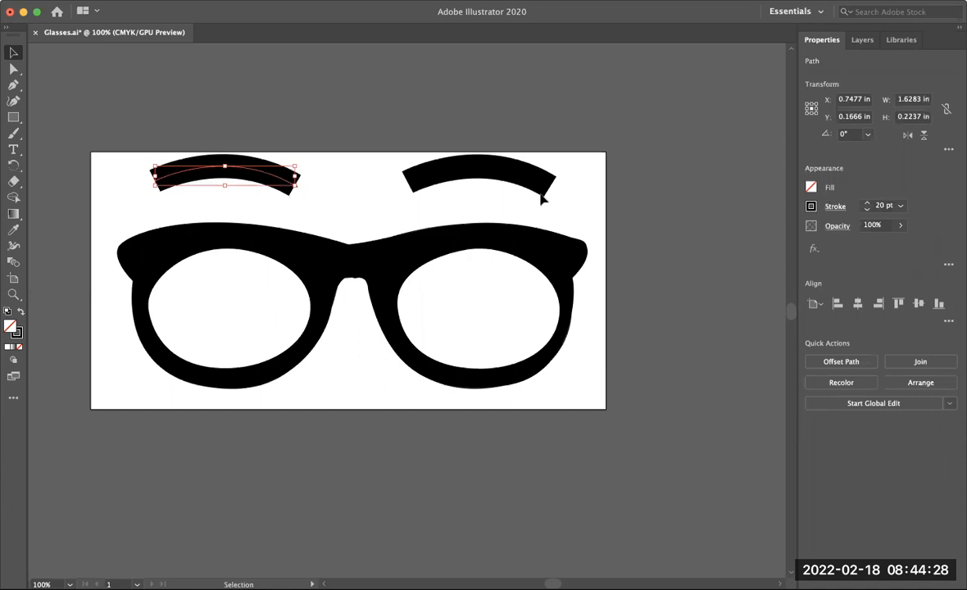
click(654, 240)
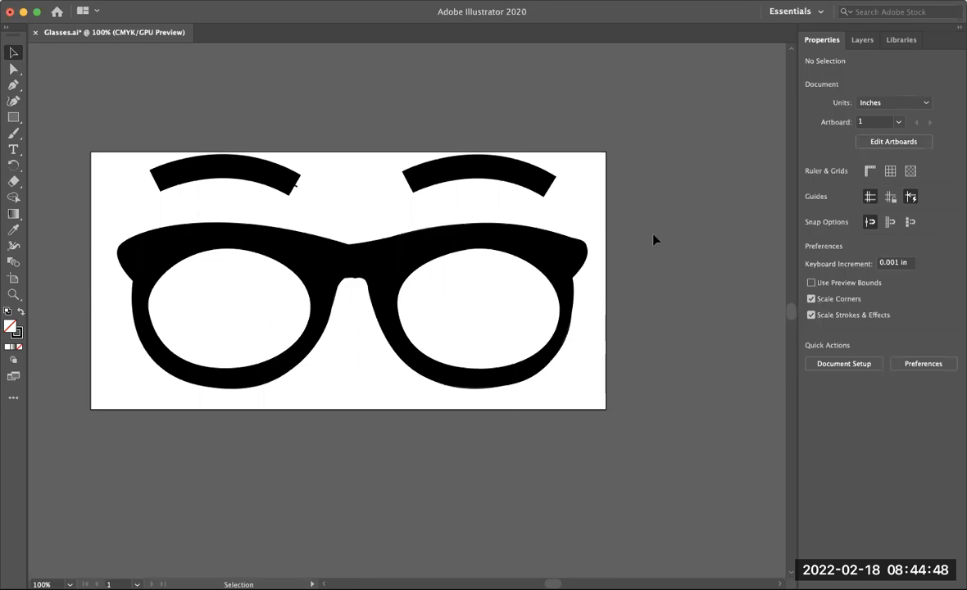
click(526, 180)
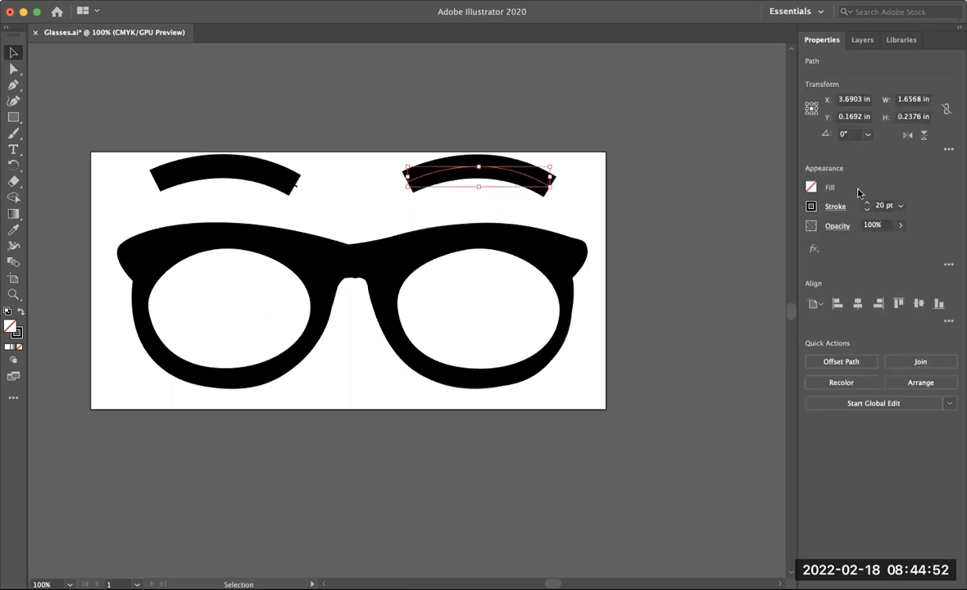